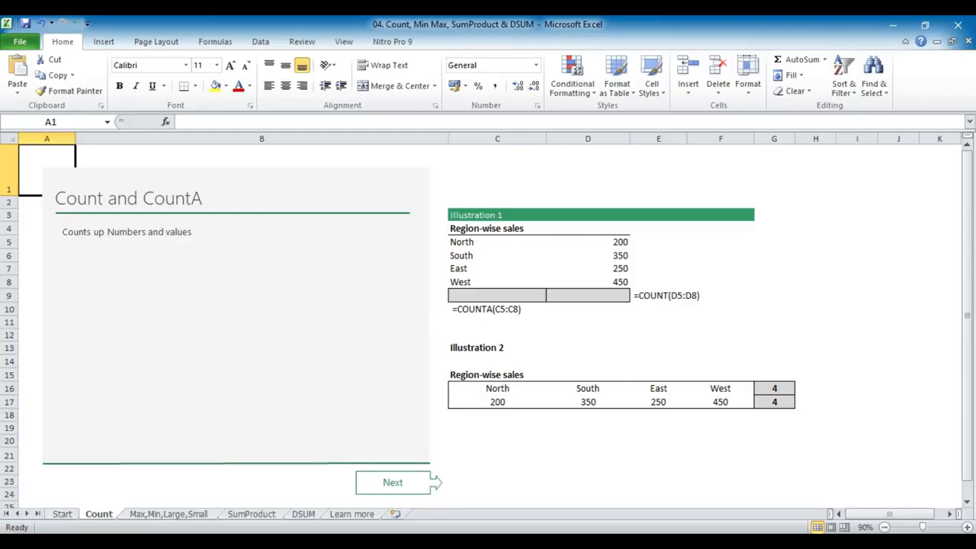
# Count the region names in Illustration 1 by entering =COUNTA(C5:C8) in cell C9
pyautogui.click(475, 296)
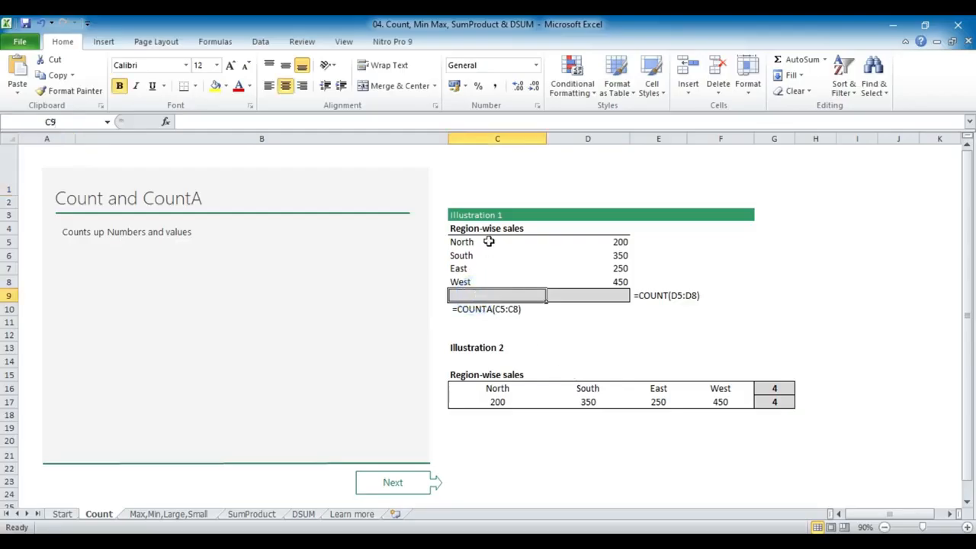
pyautogui.moveTo(474, 241); pyautogui.dragTo(473, 281)
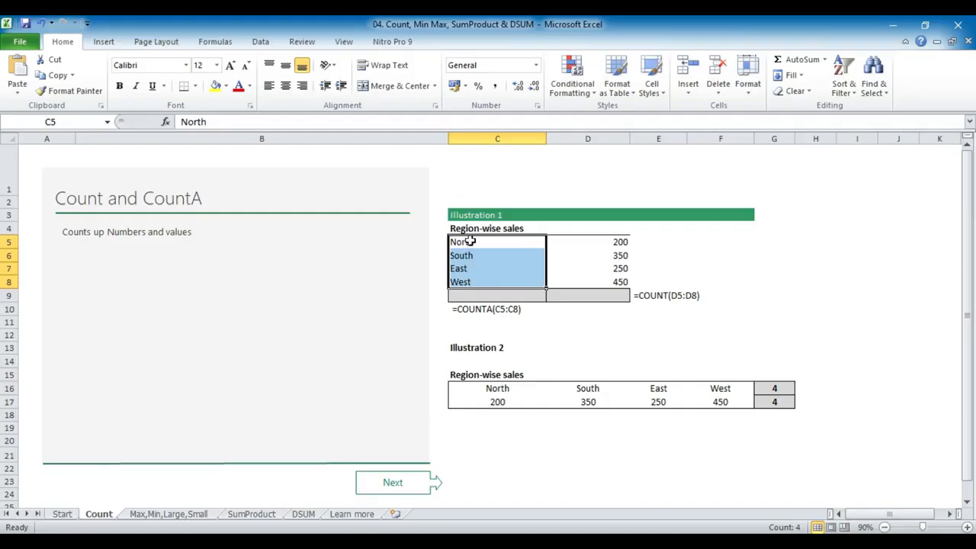
pyautogui.click(474, 295)
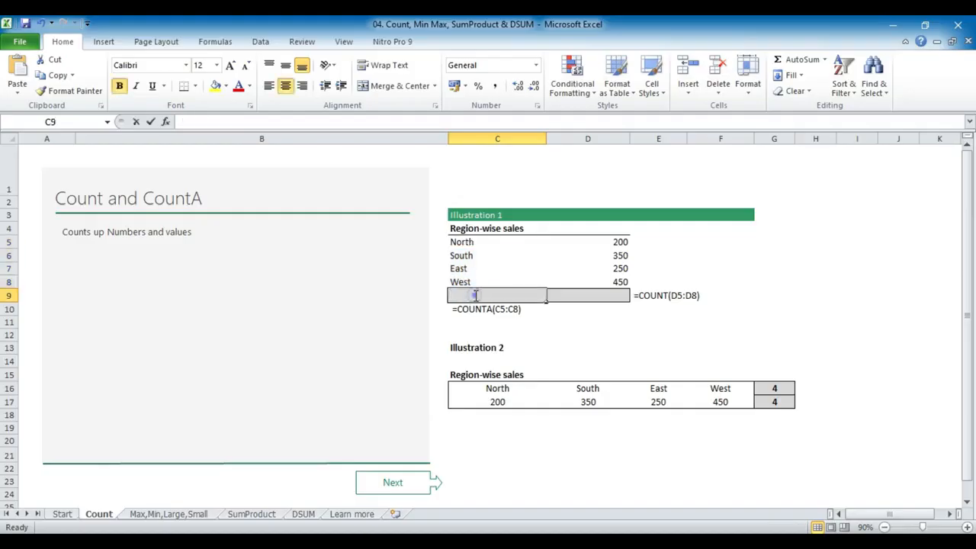
pyautogui.doubleClick(476, 295)
pyautogui.write('=')
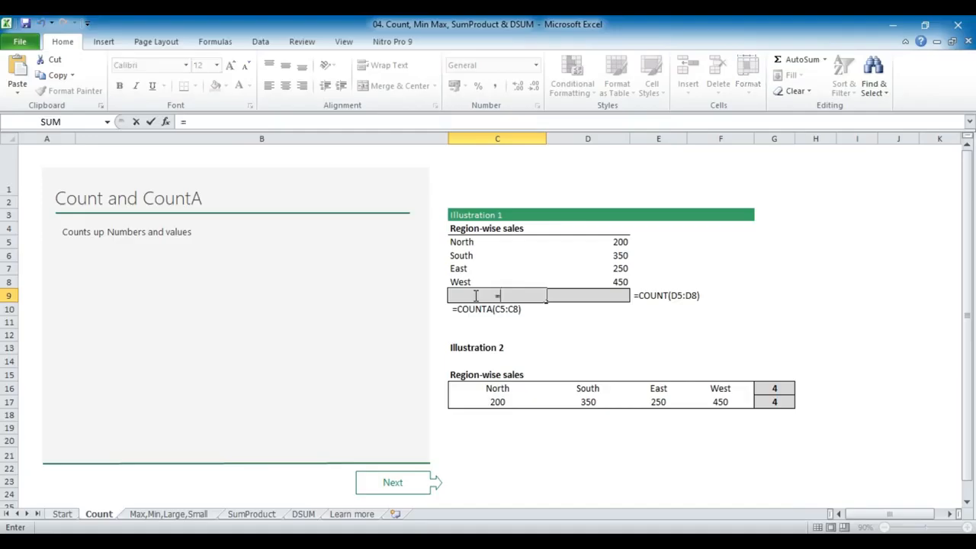
pyautogui.write('count')
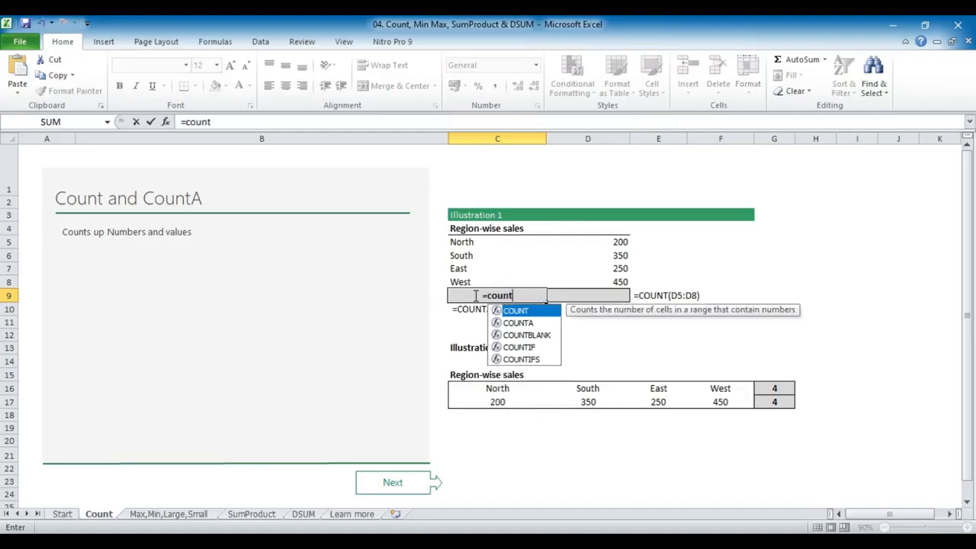
pyautogui.write('a(')
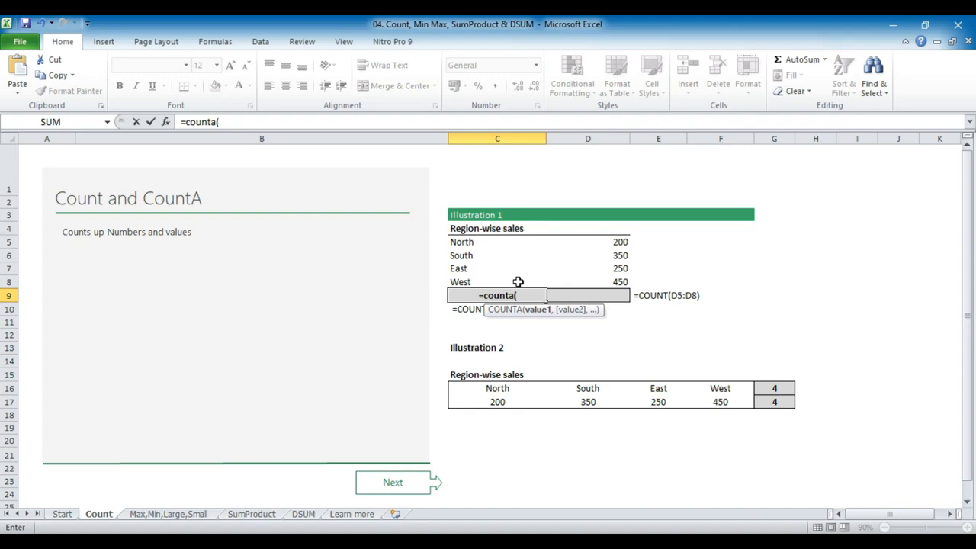
pyautogui.moveTo(472, 243); pyautogui.dragTo(467, 280)
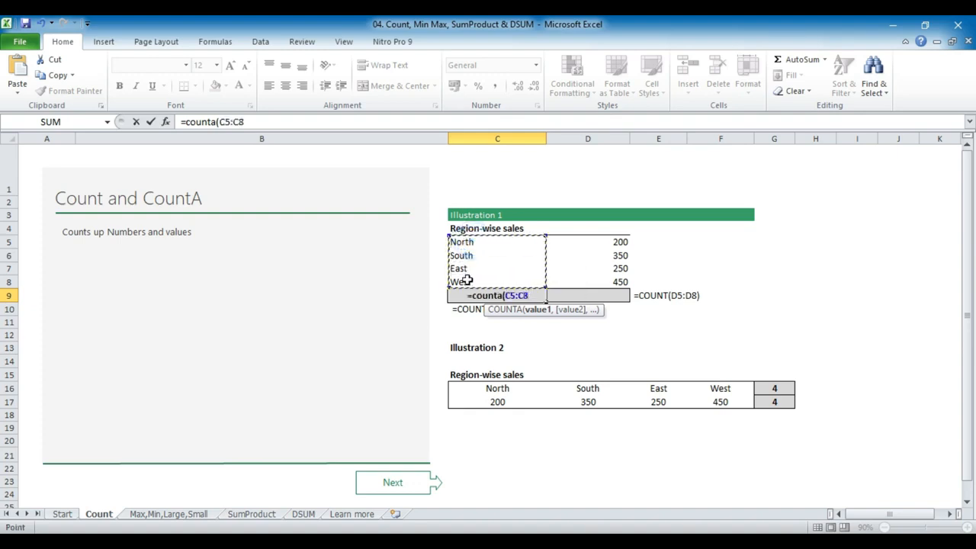
pyautogui.write(')')
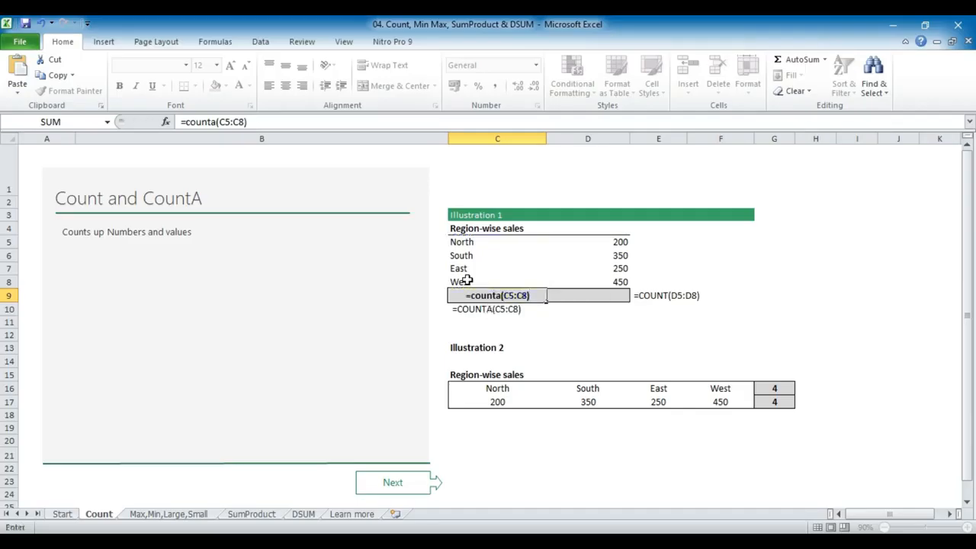
pyautogui.press('Return')
pyautogui.click(491, 294)
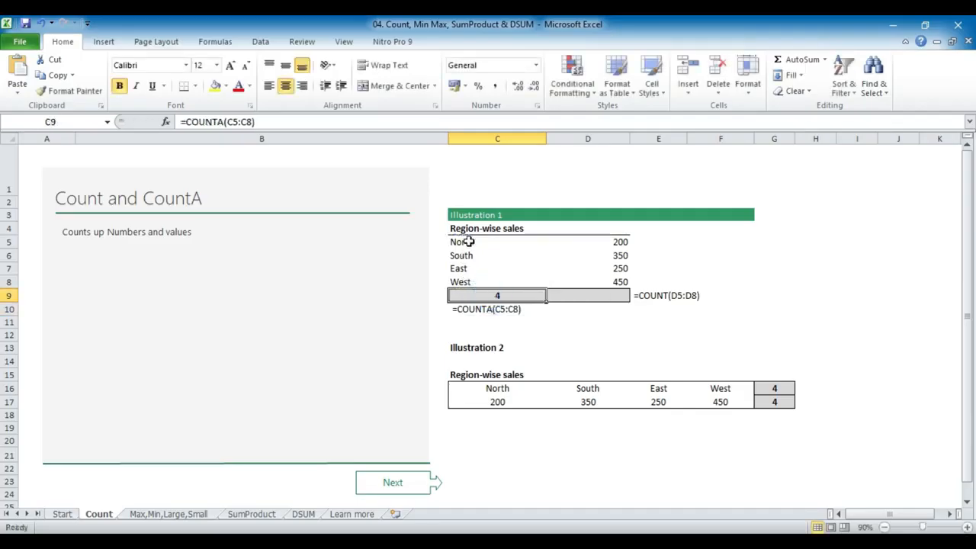
# Test the COUNTA formula by clearing the East and South names in C7 and C6, and undo both deletions
pyautogui.click(468, 241)
pyautogui.click(467, 256)
pyautogui.click(466, 281)
pyautogui.click(472, 267)
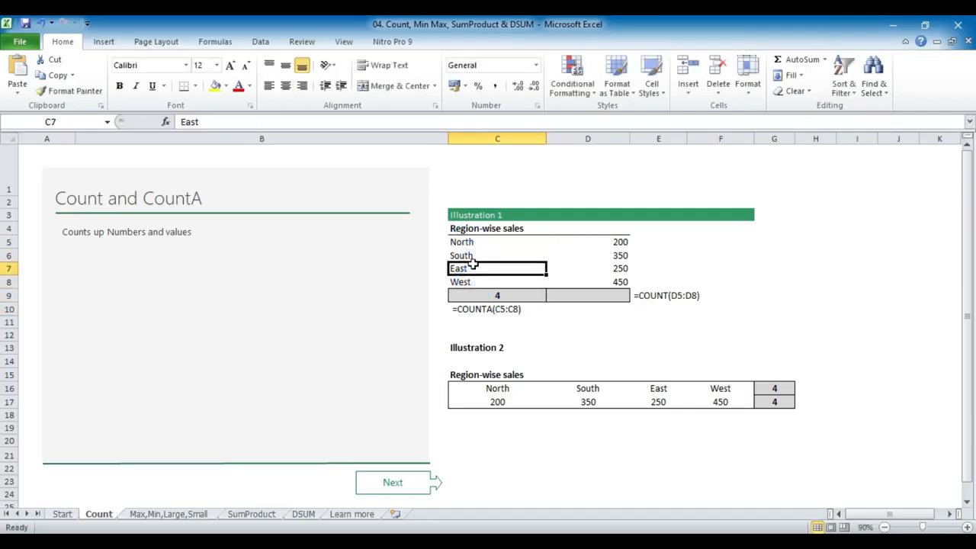
pyautogui.press('Delete')
pyautogui.click(479, 255)
pyautogui.press('Delete')
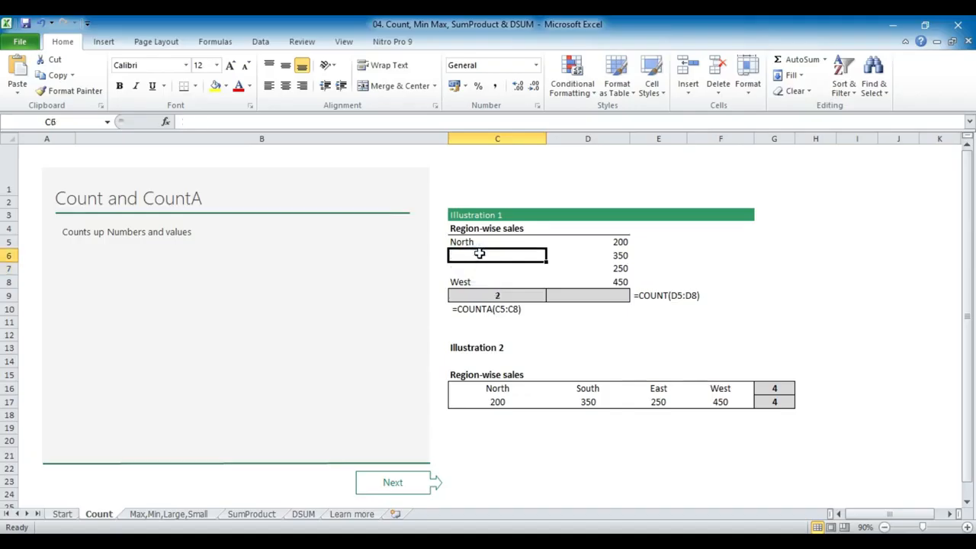
pyautogui.click(507, 295)
pyautogui.hotkey('ctrl', 'z')
pyautogui.hotkey('ctrl', 'z')
# Count the numeric sales values in Illustration 1 by entering =COUNT(D5:D8) in cell D9
pyautogui.click(592, 296)
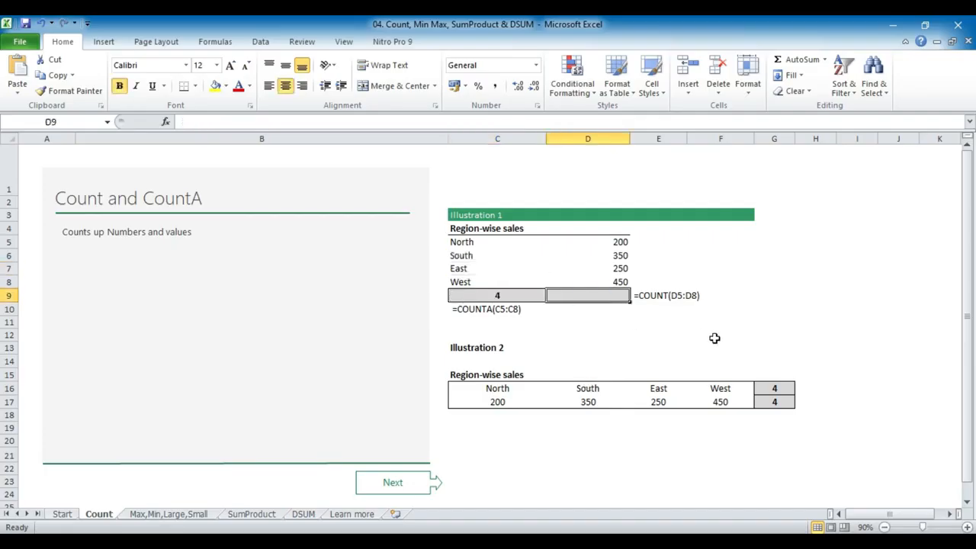
pyautogui.write('=count')
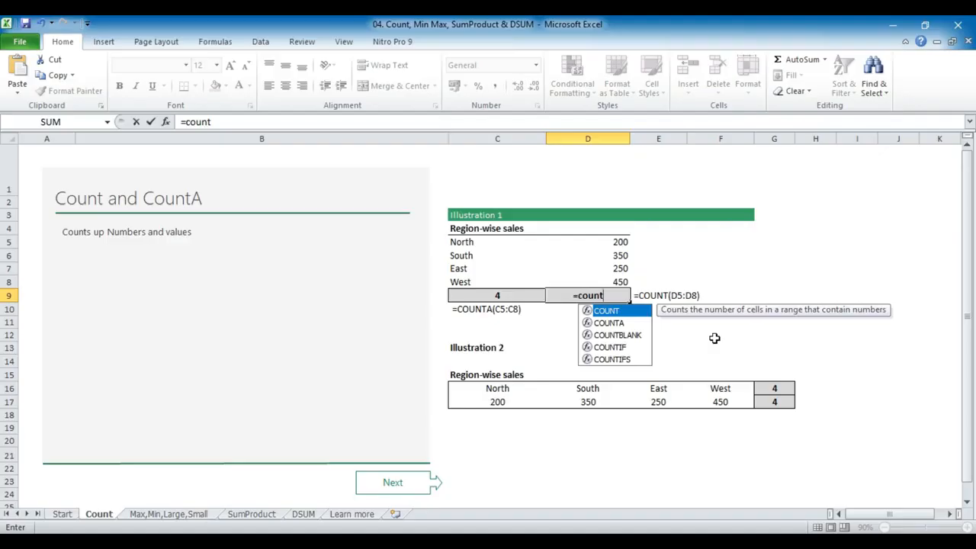
pyautogui.write('(')
pyautogui.moveTo(622, 242); pyautogui.dragTo(620, 283)
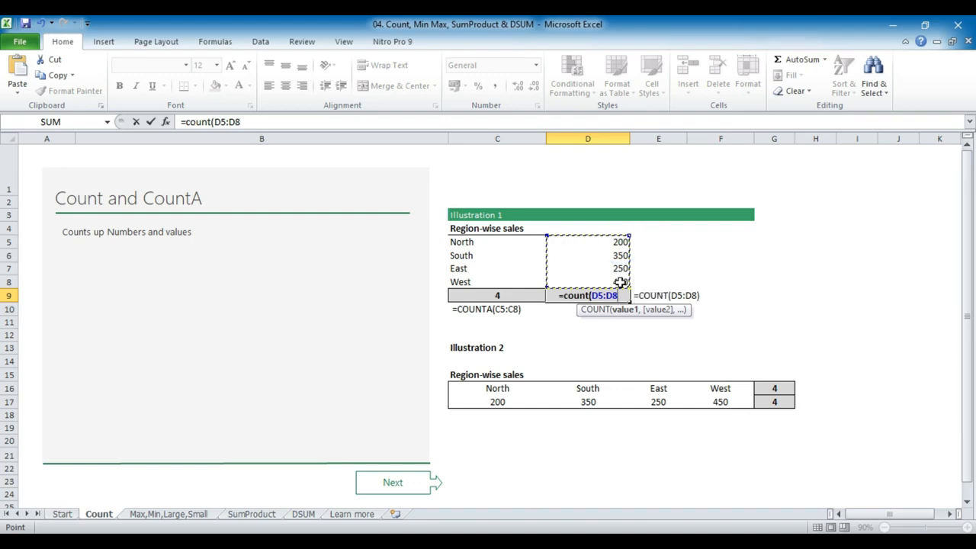
pyautogui.write(')')
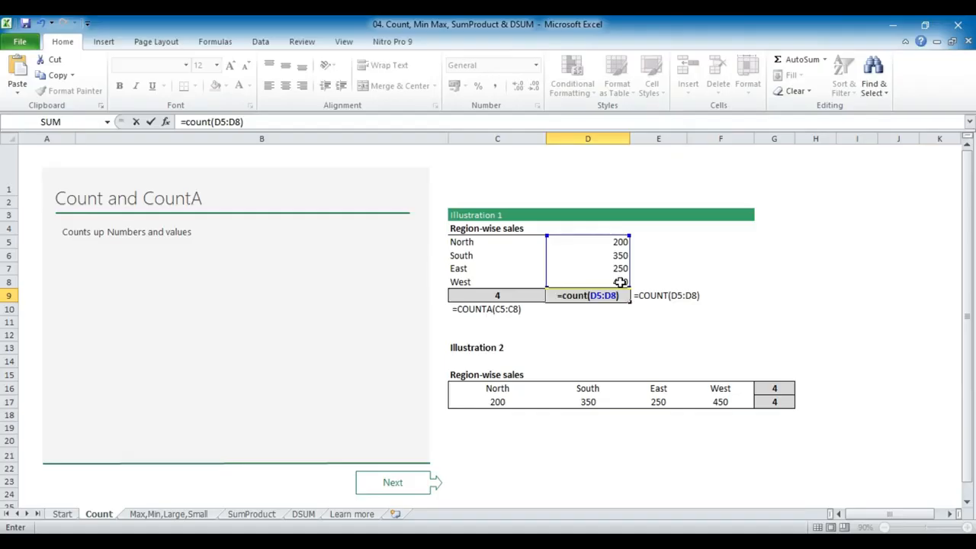
pyautogui.press('Return')
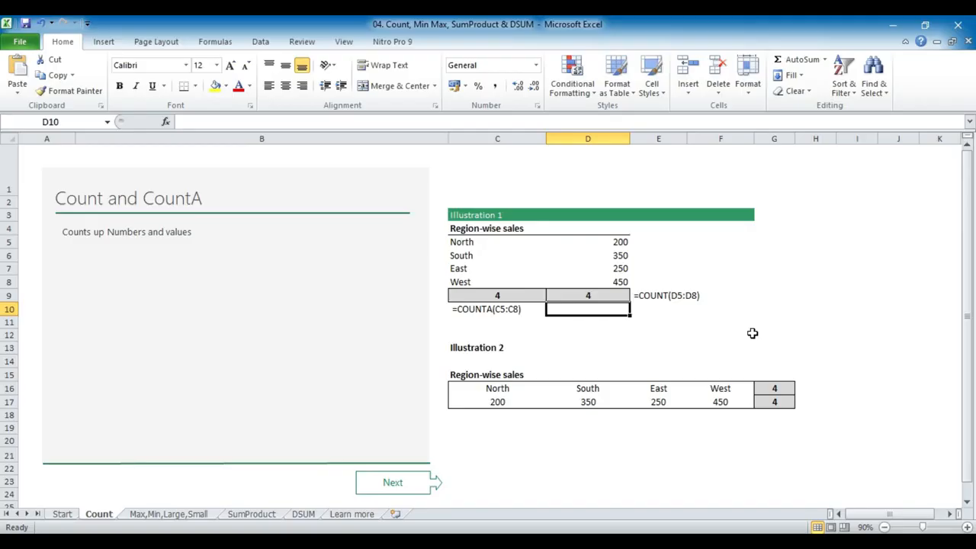
# Examine the count formulas in cells G16 and G17 of Illustration 2
pyautogui.click(777, 389)
pyautogui.click(776, 402)
pyautogui.click(781, 388)
pyautogui.click(775, 402)
pyautogui.click(775, 389)
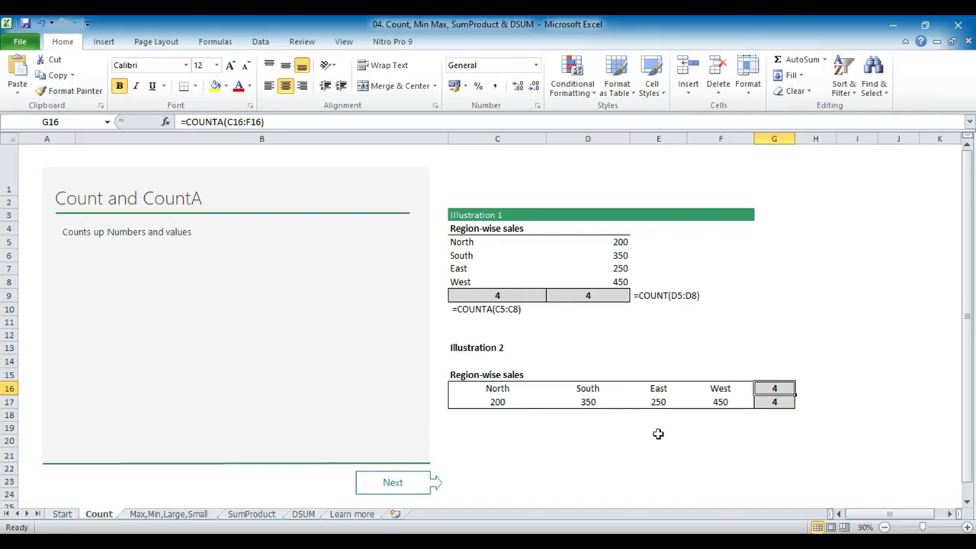
# Go to the Max,Min,Large,Small sheet and enter =MAX(C6:C22) in cell F7 under Max Sales
pyautogui.click(410, 483)
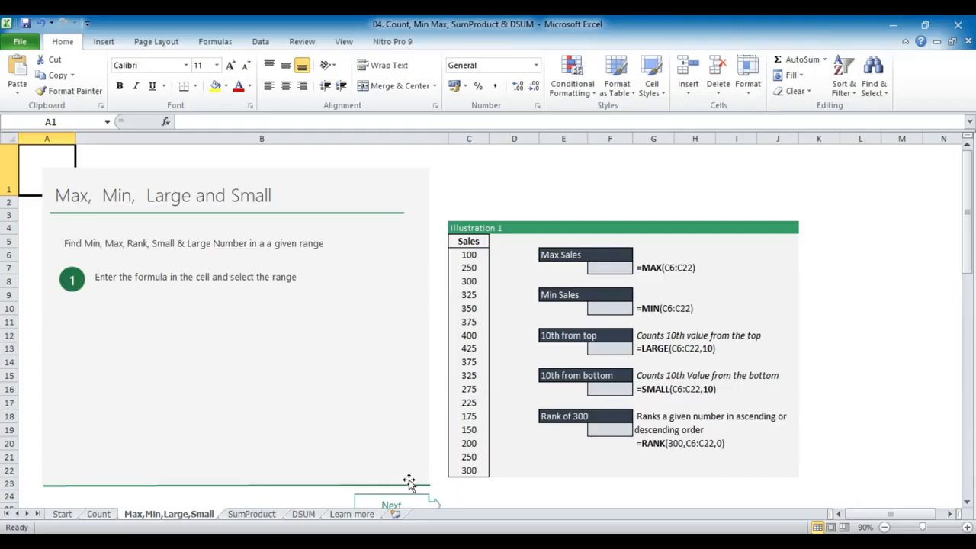
pyautogui.click(477, 241)
pyautogui.moveTo(478, 241); pyautogui.dragTo(475, 466)
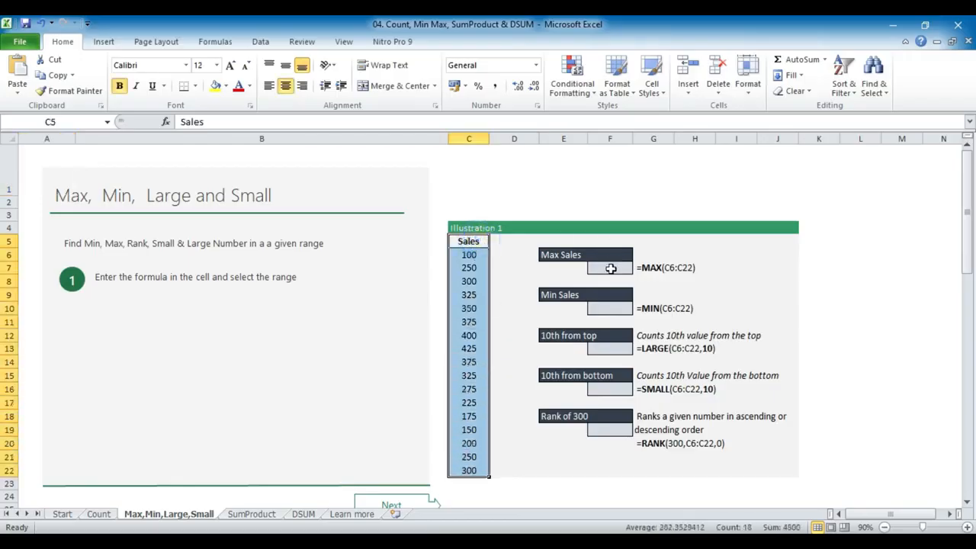
pyautogui.click(610, 268)
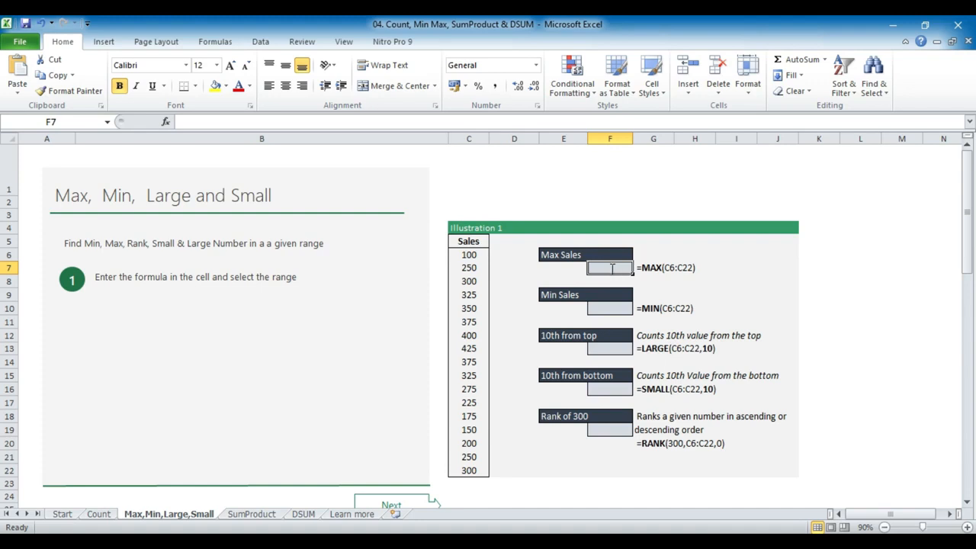
pyautogui.write('=max(')
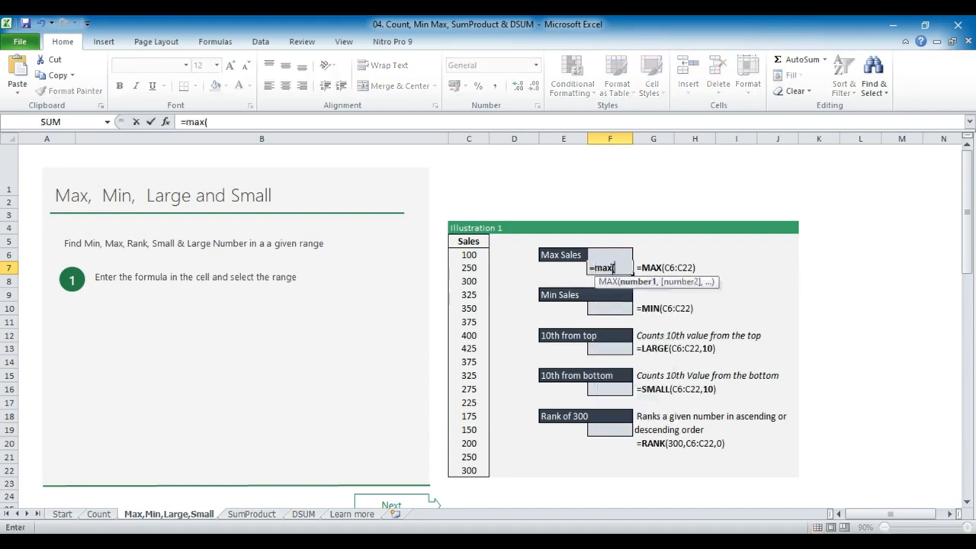
pyautogui.moveTo(471, 254); pyautogui.dragTo(463, 467)
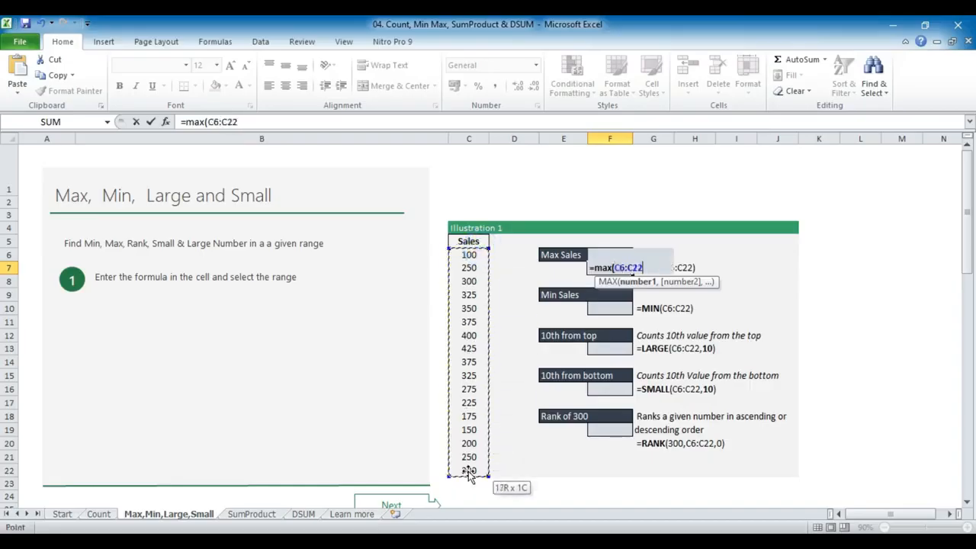
pyautogui.write(')')
pyautogui.press('Return')
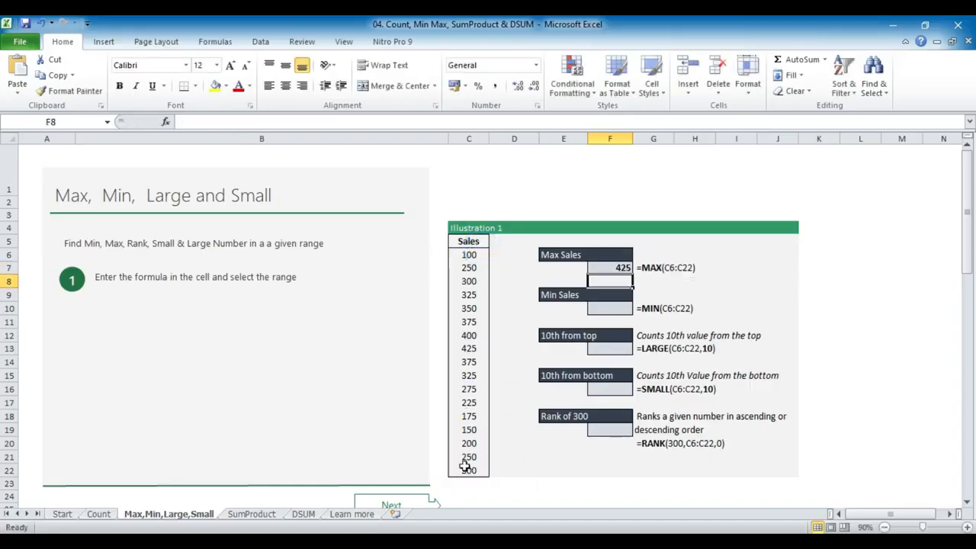
# Try highlighting the maximum sales value in cell C13 with a yellow fill
pyautogui.moveTo(472, 254); pyautogui.dragTo(467, 467)
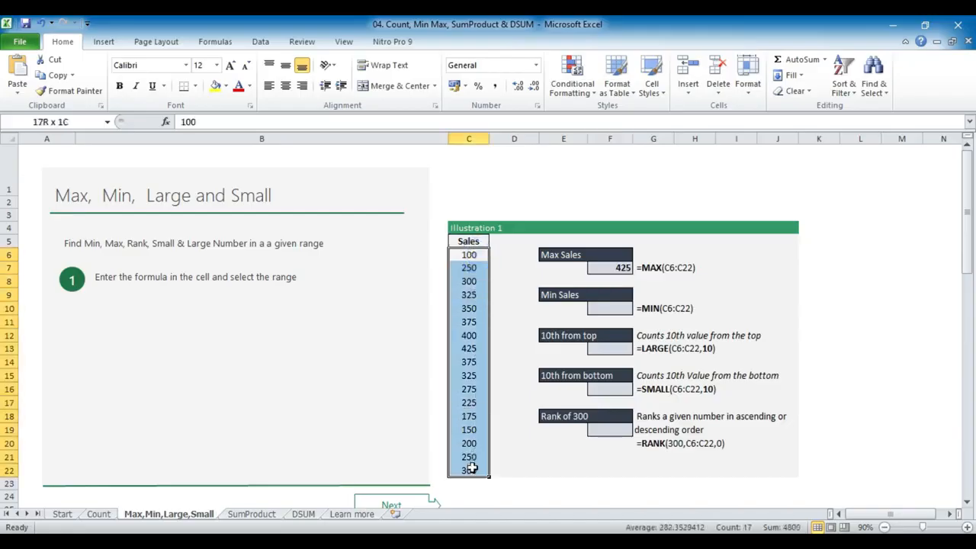
pyautogui.click(467, 348)
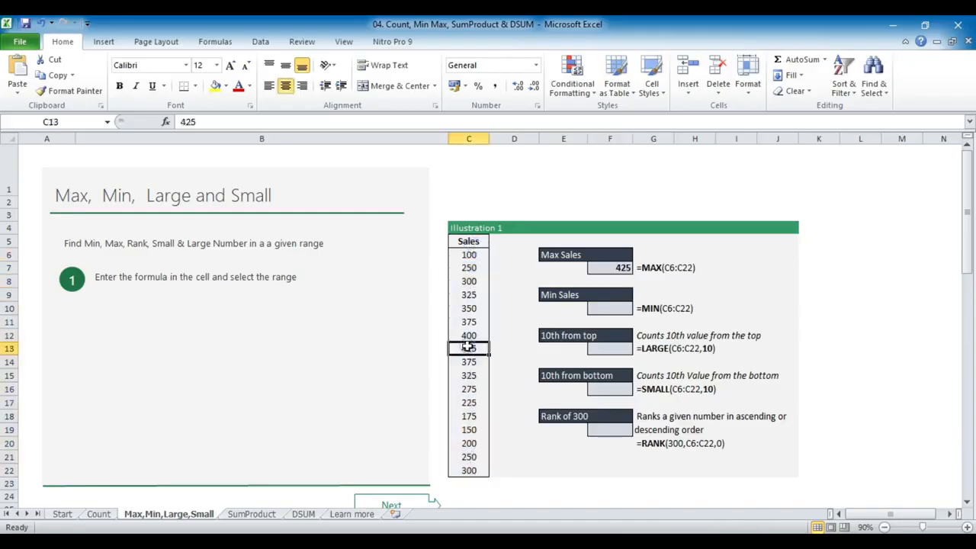
pyautogui.click(216, 85)
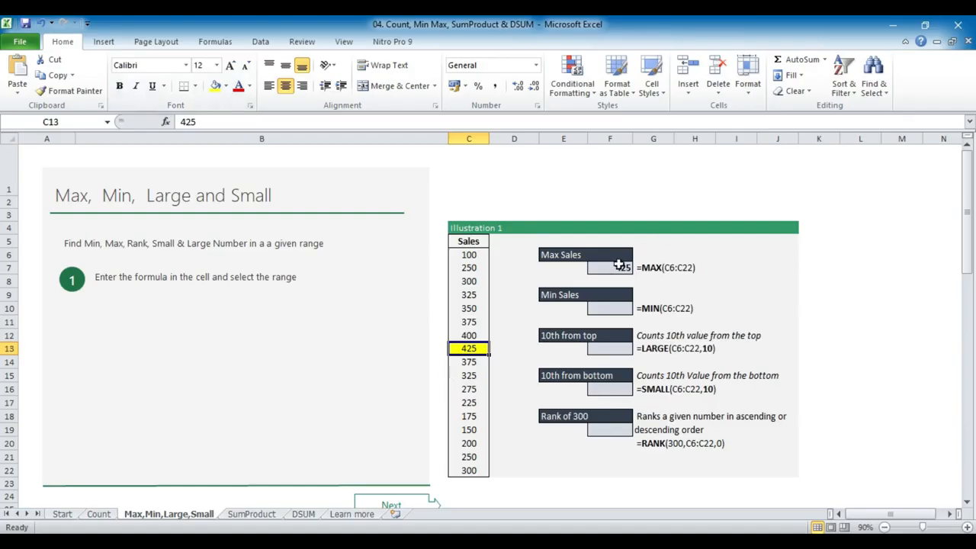
# Enter =MIN(C6:C22) in cell F10 under Min Sales and check it against the sales list
pyautogui.click(622, 305)
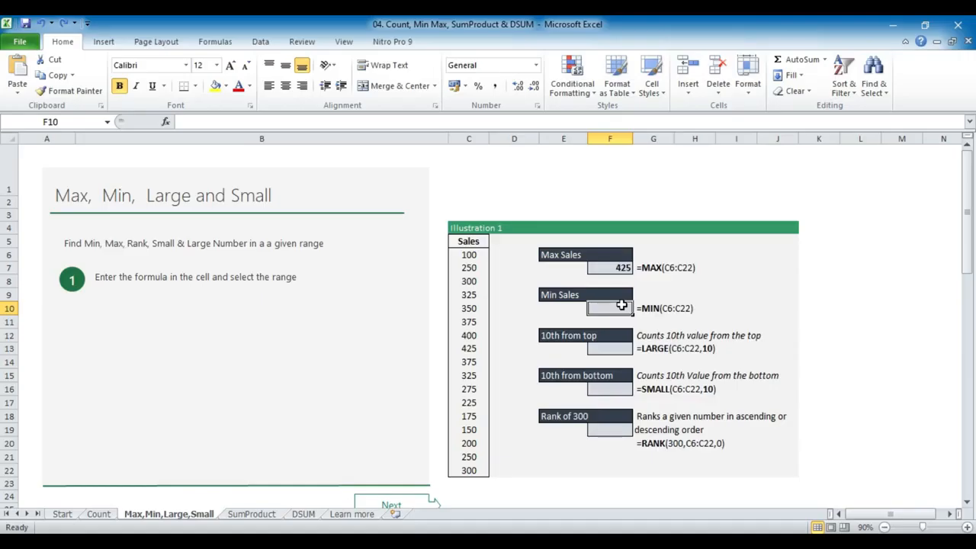
pyautogui.write('=min(')
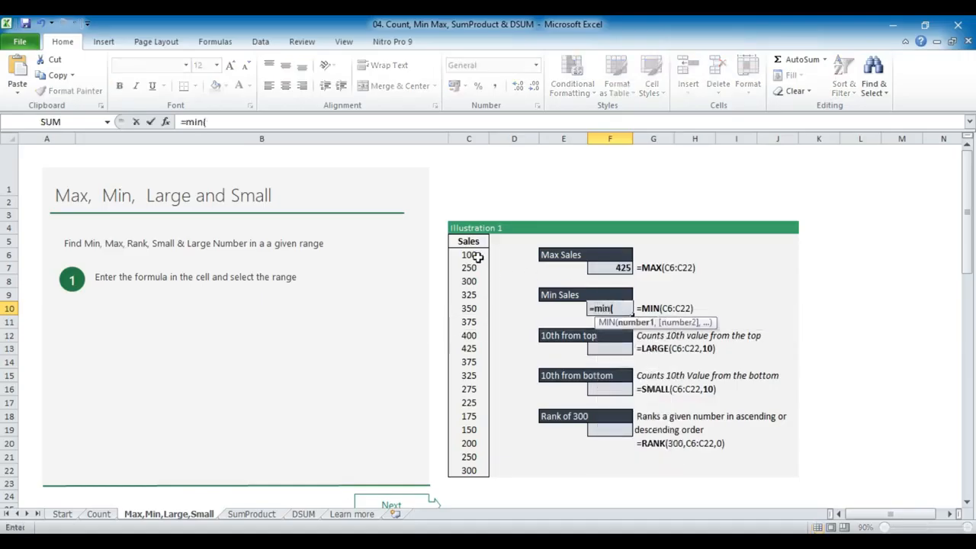
pyautogui.moveTo(469, 255); pyautogui.dragTo(472, 471)
pyautogui.write(')')
pyautogui.press('Return')
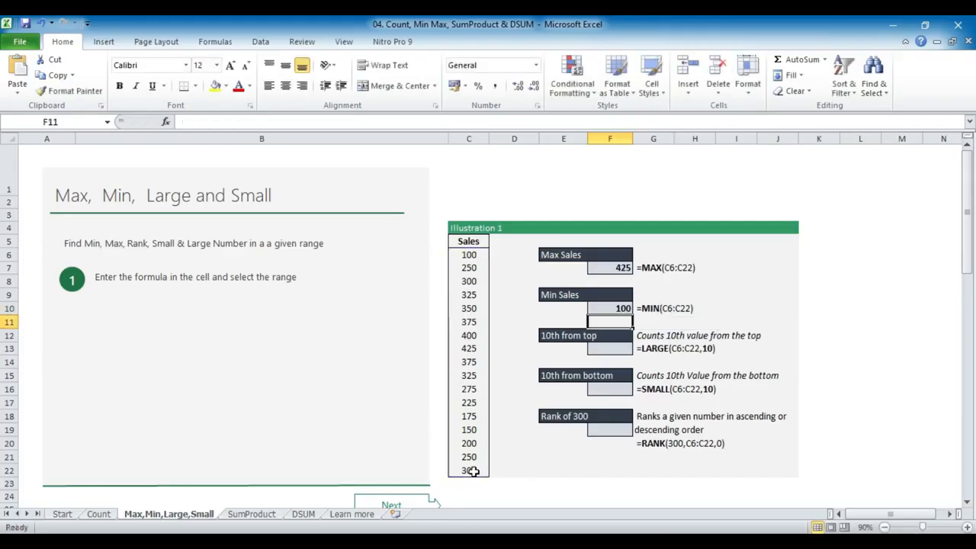
pyautogui.click(482, 254)
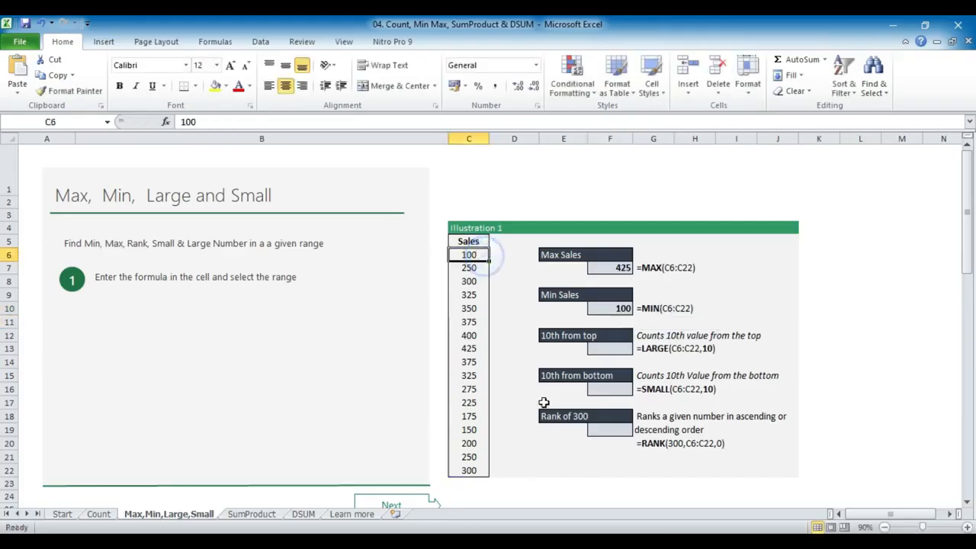
# Enter =LARGE(C6:C22,10) in cell F13 under 10th from top
pyautogui.click(620, 349)
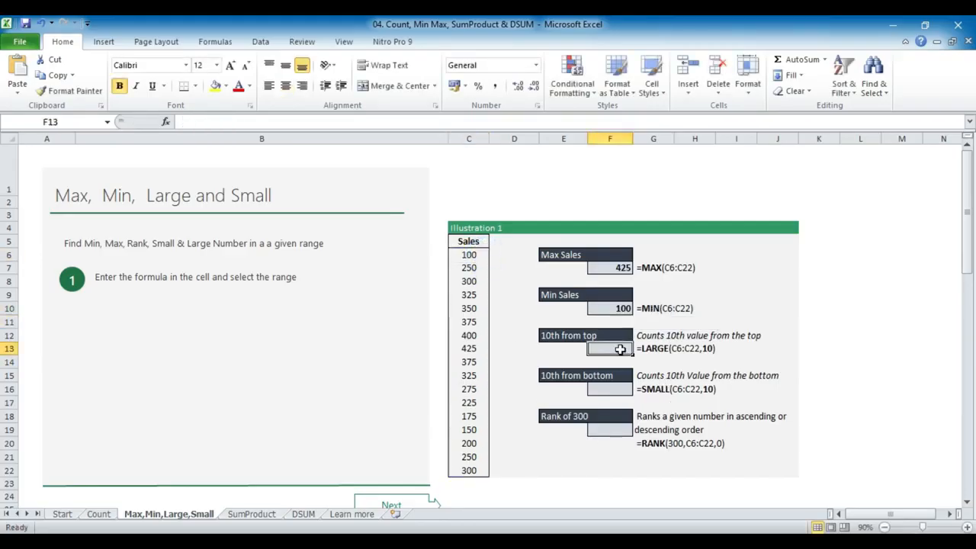
pyautogui.doubleClick(621, 350)
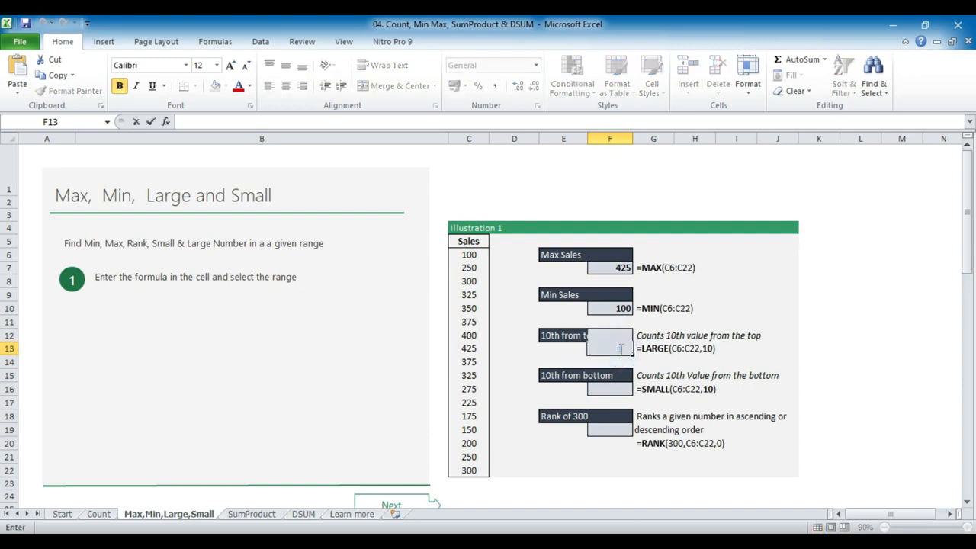
pyautogui.write('=')
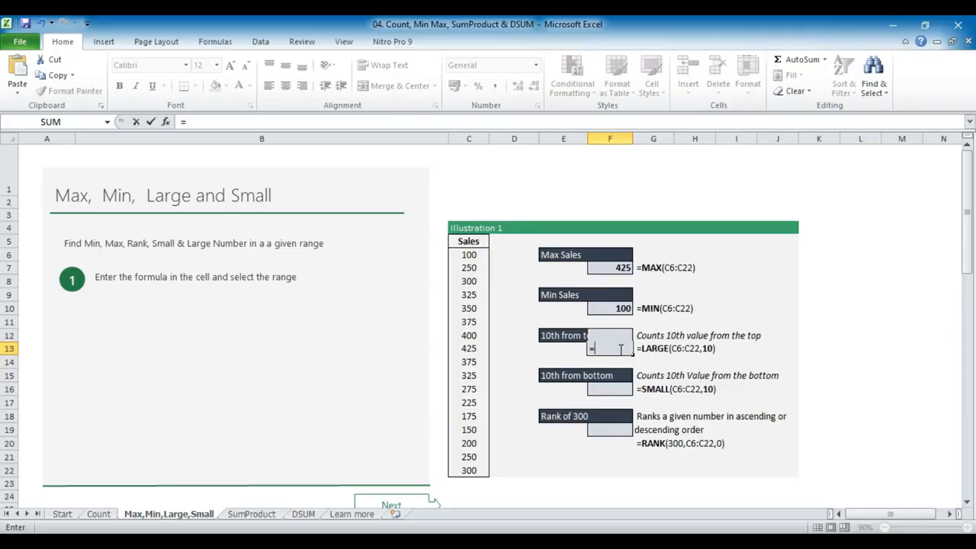
pyautogui.write('large')
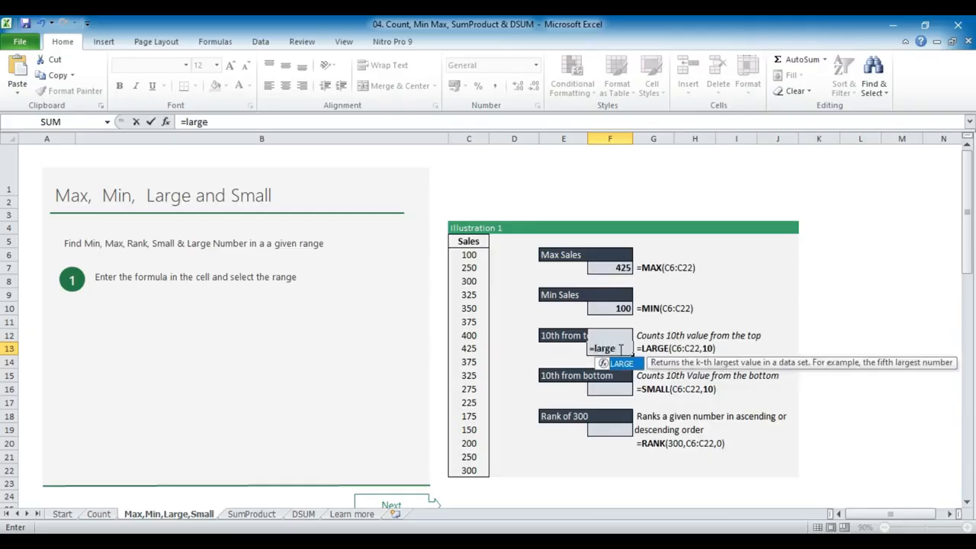
pyautogui.write('(')
pyautogui.moveTo(481, 255); pyautogui.dragTo(470, 469)
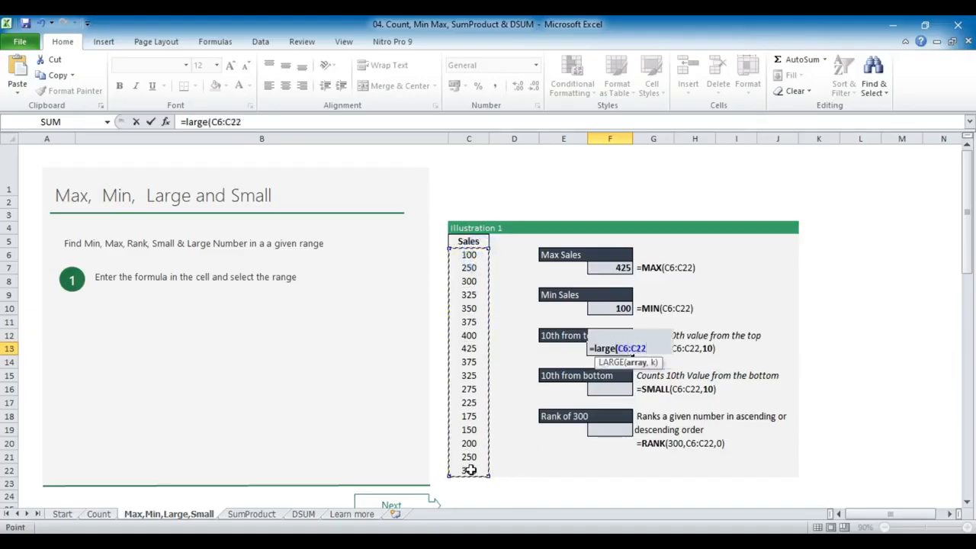
pyautogui.write(',')
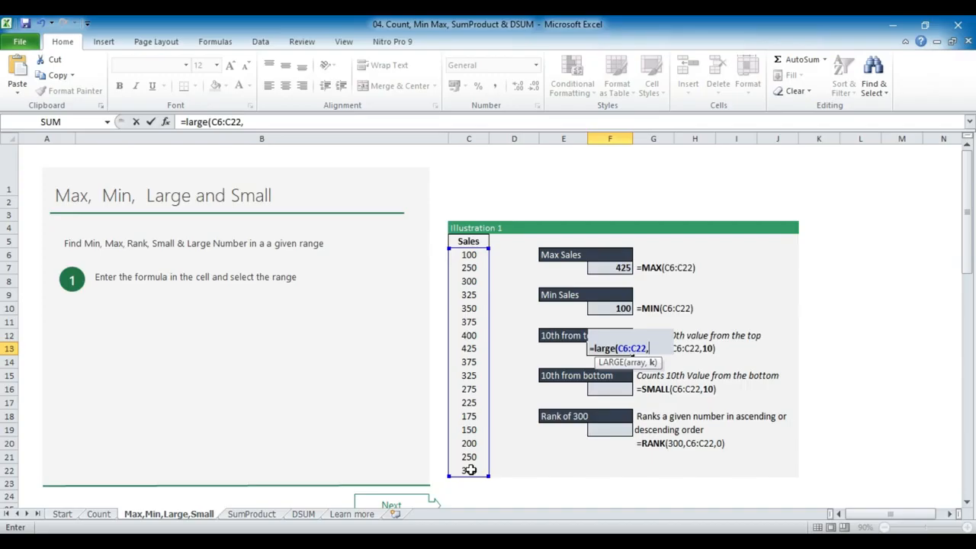
pyautogui.write('10)')
pyautogui.press('Return')
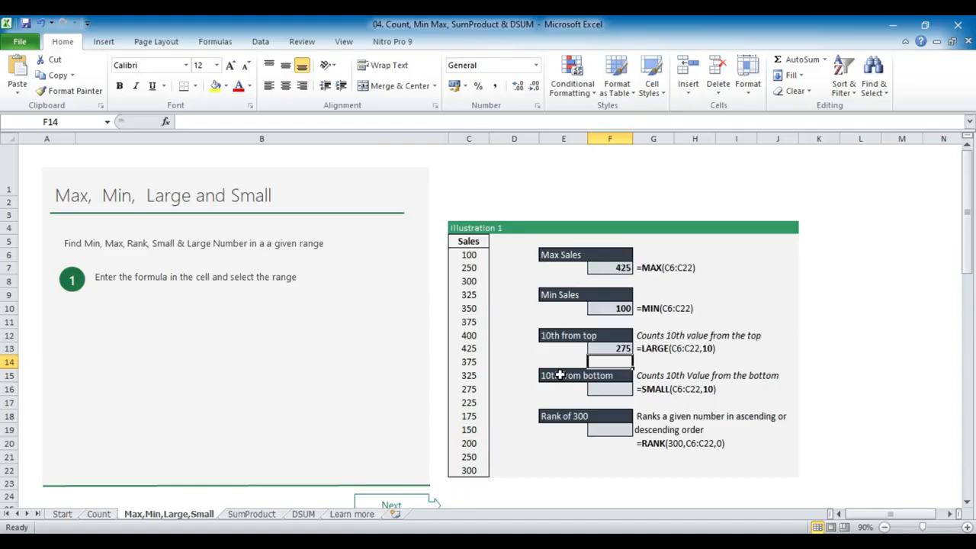
# Enter =SMALL(C6:C22,10) in cell F16 under 10th from bottom
pyautogui.moveTo(479, 256); pyautogui.dragTo(466, 472)
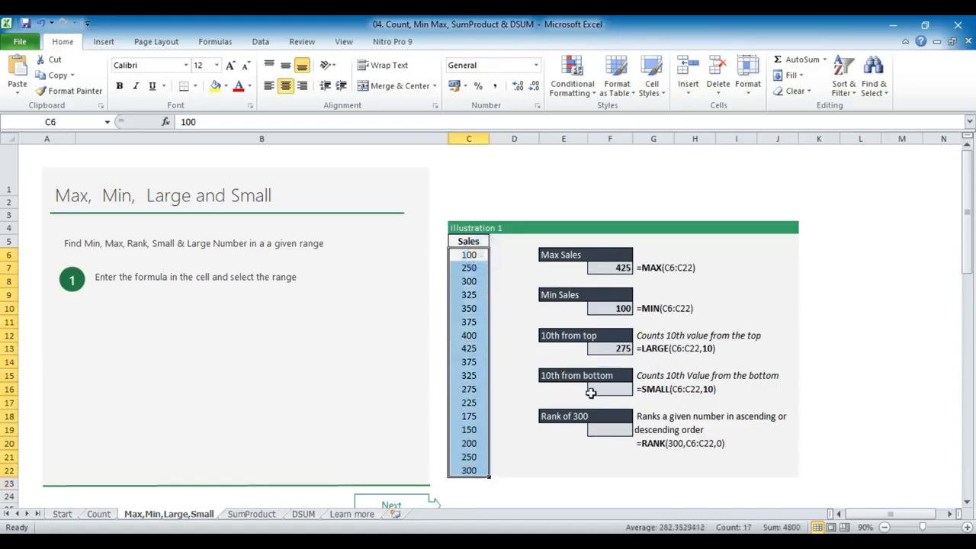
pyautogui.click(626, 389)
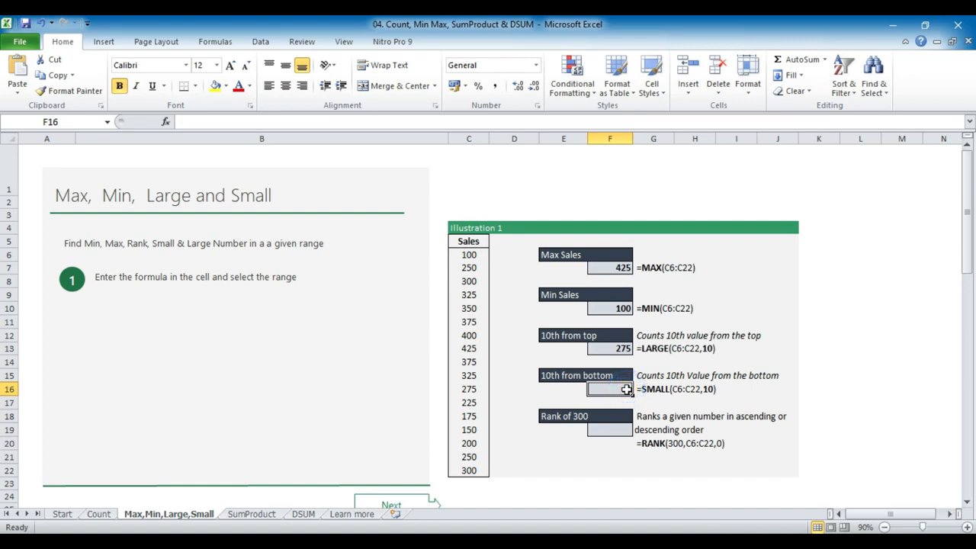
pyautogui.write('=small(')
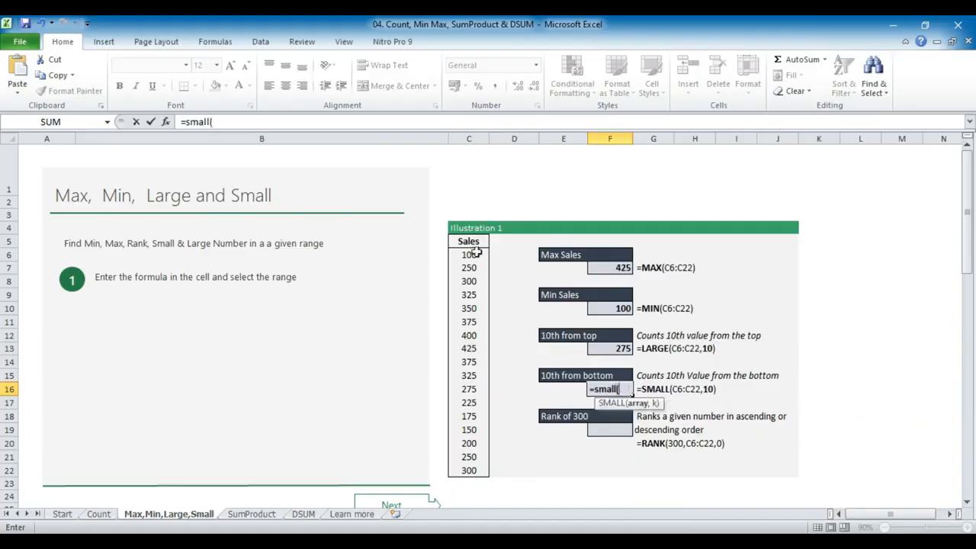
pyautogui.moveTo(474, 253); pyautogui.dragTo(466, 471)
pyautogui.write(',10)')
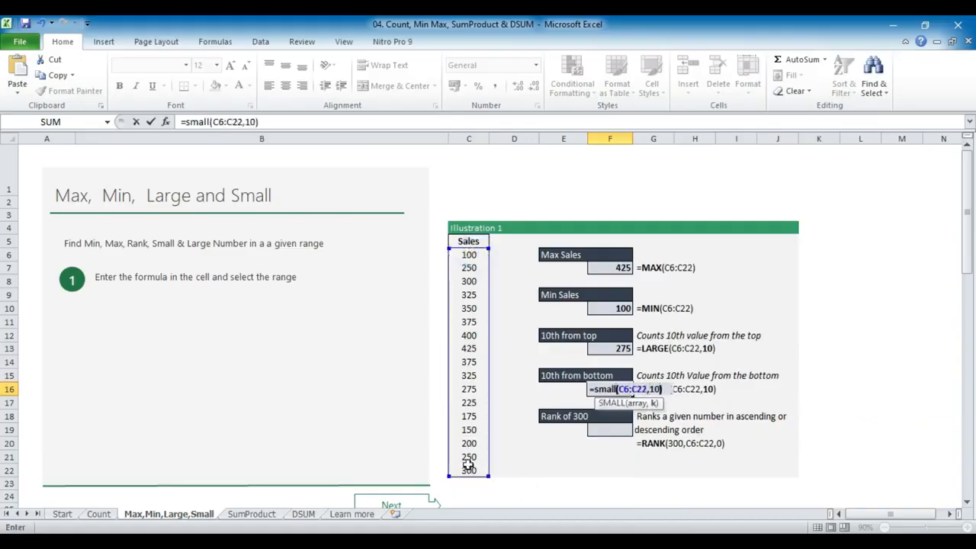
pyautogui.press('Return')
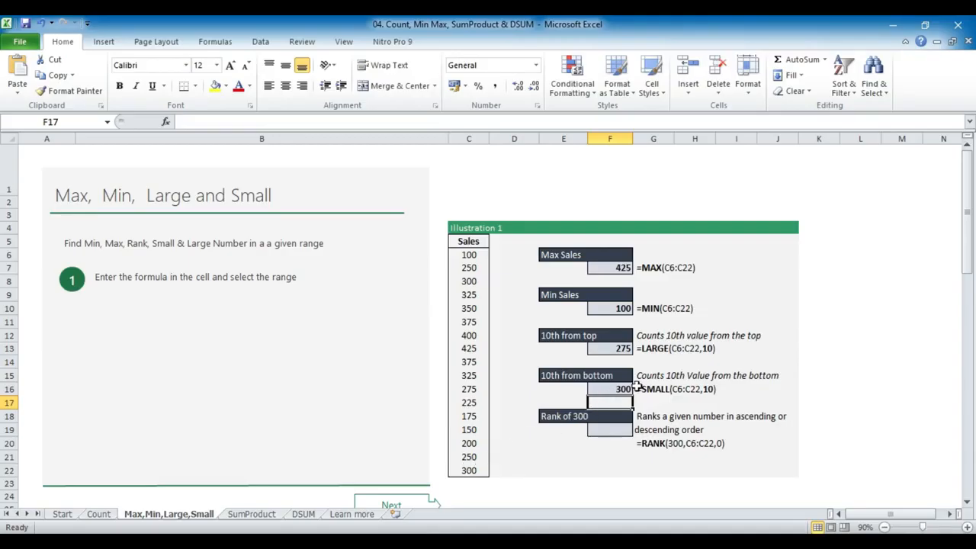
# Enter =RANK(300,C6:C22,0) in cell F19 under Rank of 300, ranking in descending order, and review the formula
pyautogui.click(617, 430)
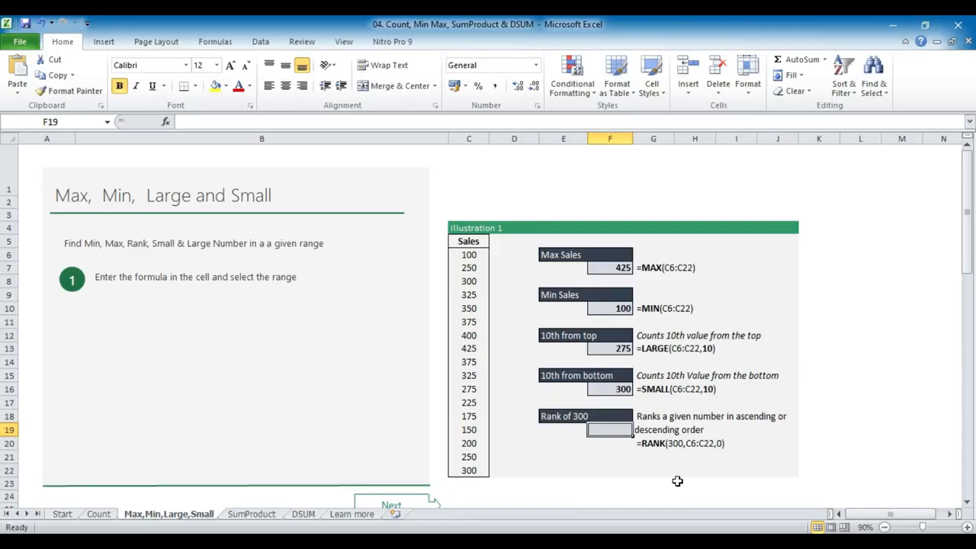
pyautogui.write('=rank')
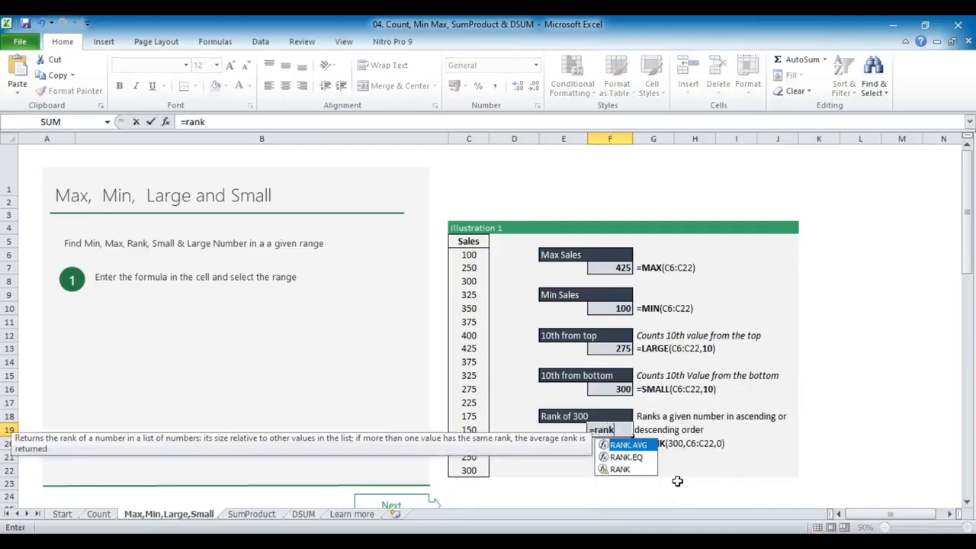
pyautogui.write('(300,')
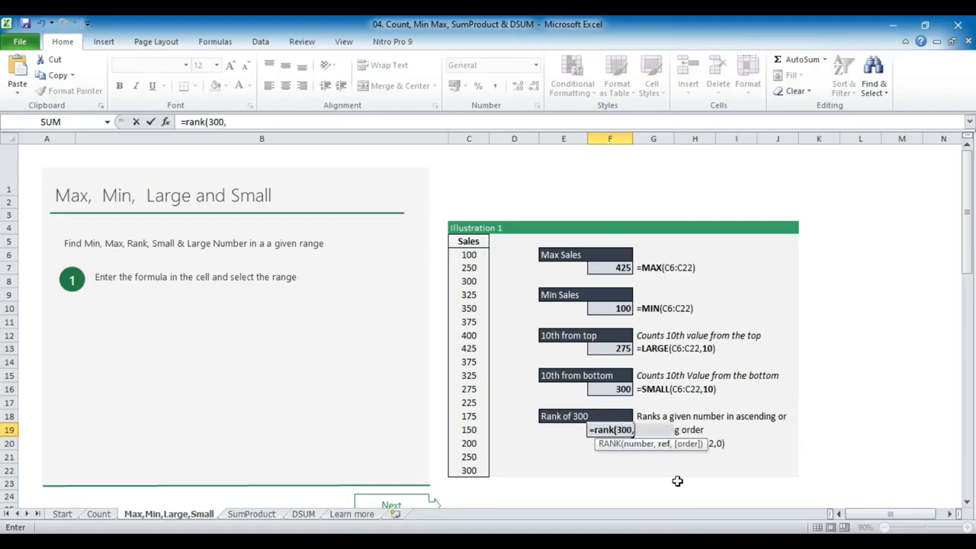
pyautogui.moveTo(479, 255); pyautogui.dragTo(491, 473)
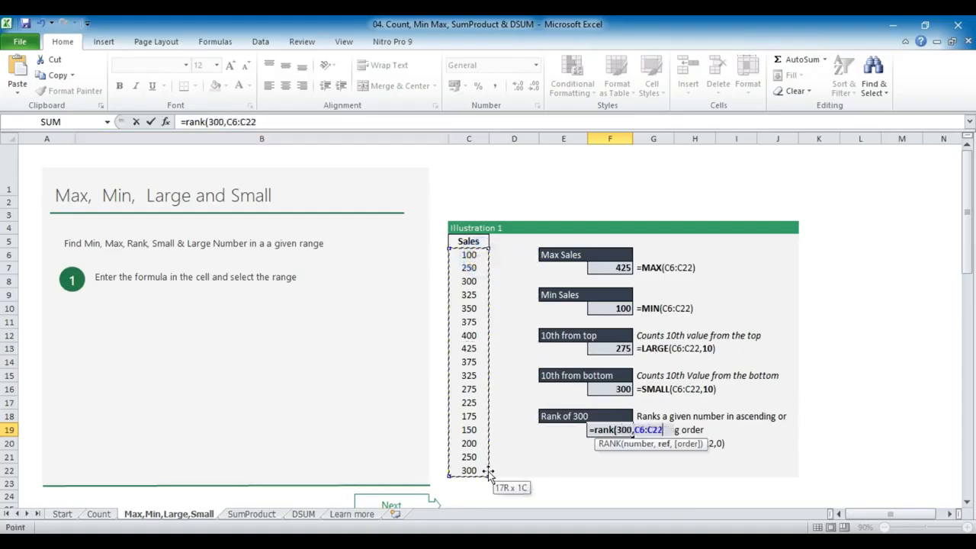
pyautogui.write(',')
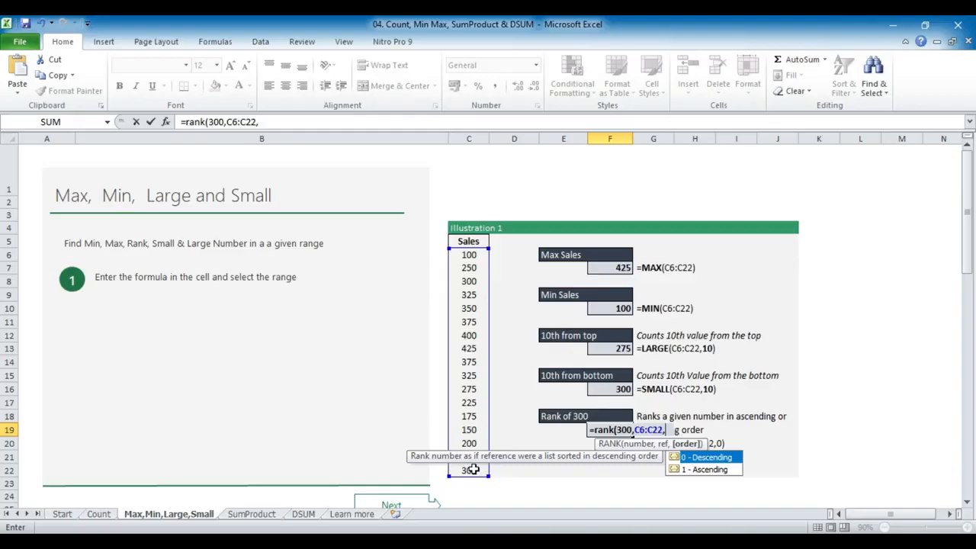
pyautogui.write('0)')
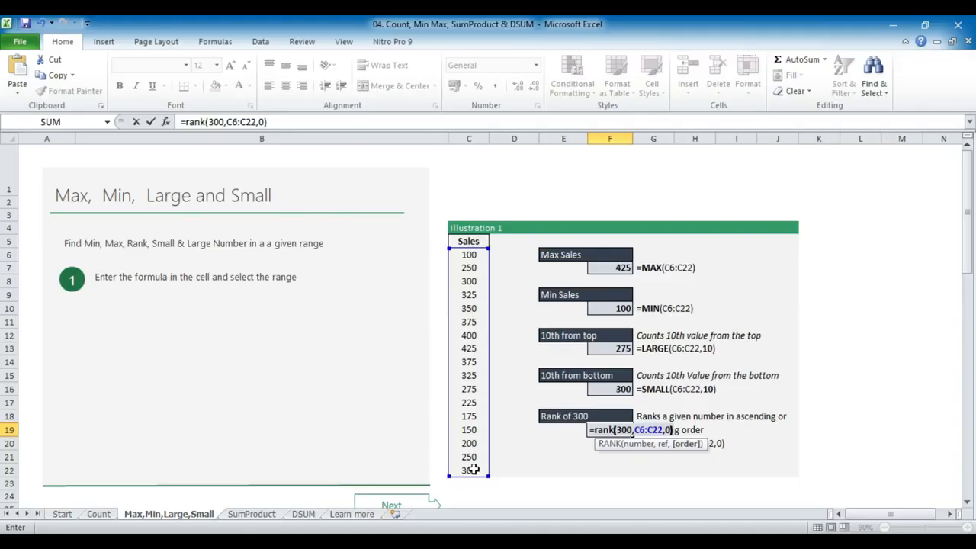
pyautogui.press('Return')
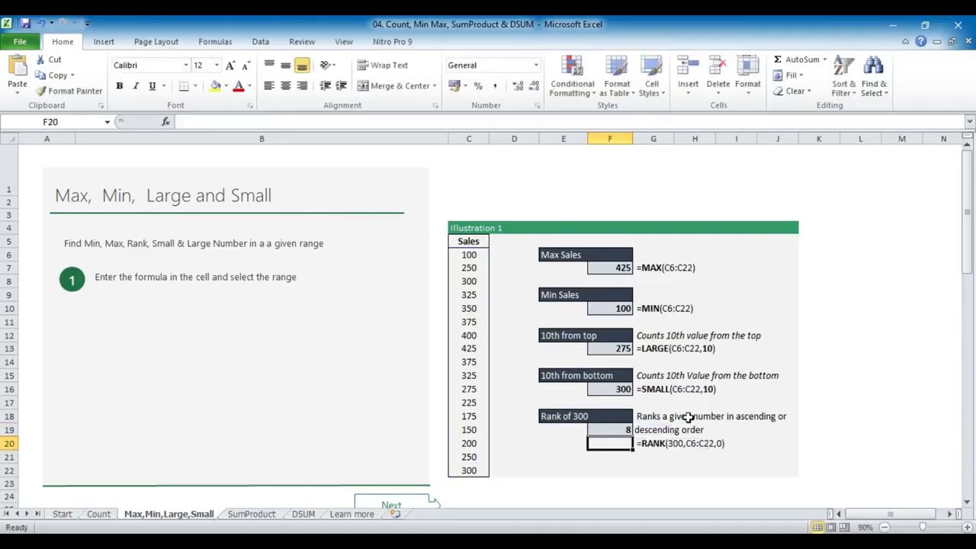
pyautogui.click(623, 429)
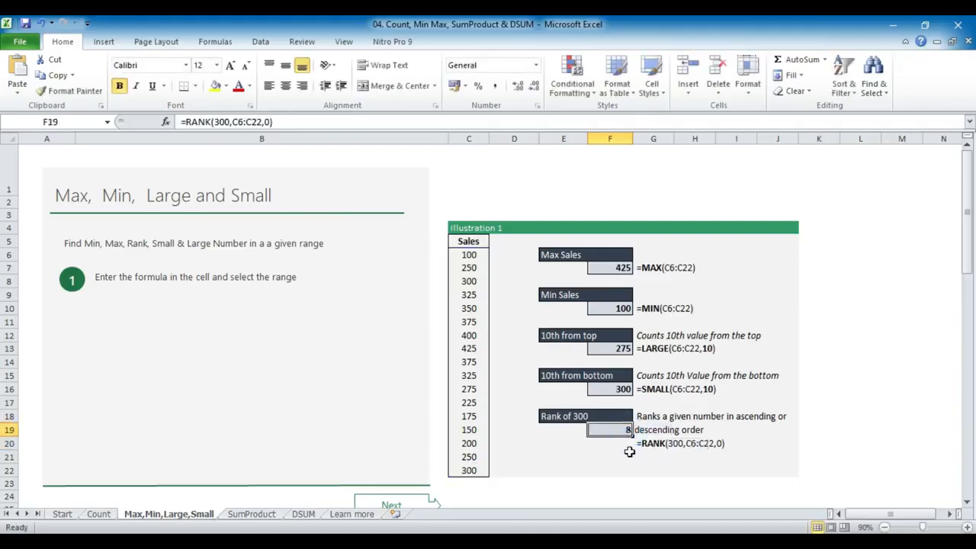
# Go to the SumProduct sheet and examine the table's Names, Months, Sales and Profit headers in row 4
pyautogui.click(391, 500)
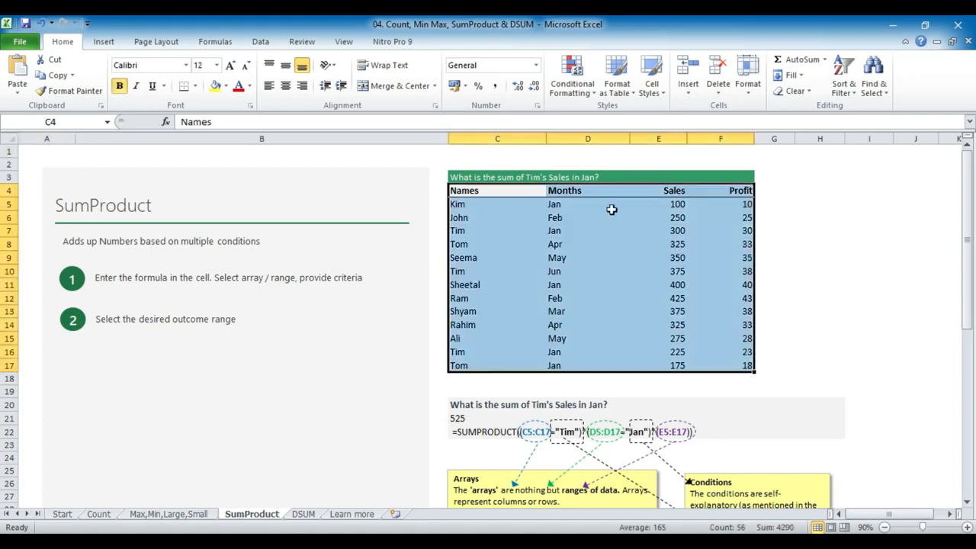
pyautogui.click(507, 191)
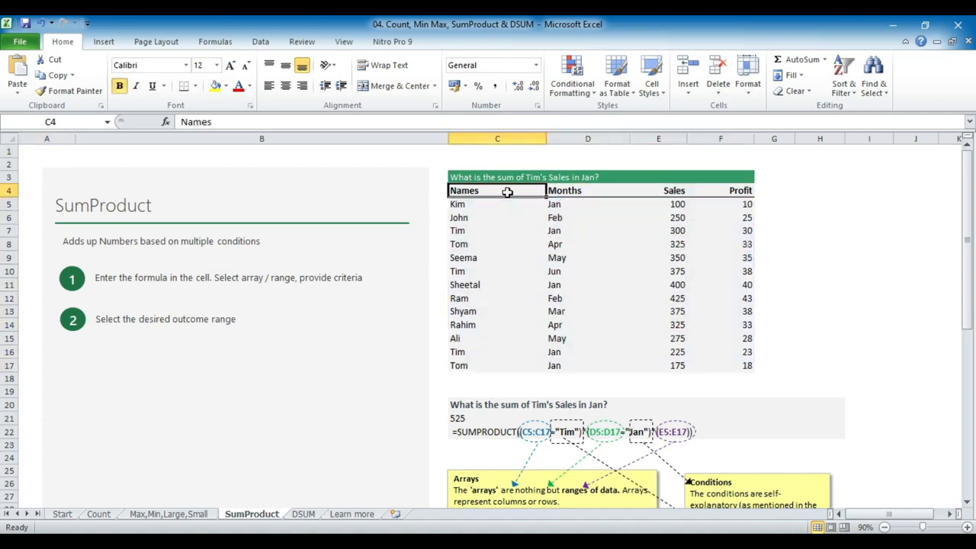
pyautogui.click(577, 190)
pyautogui.click(681, 191)
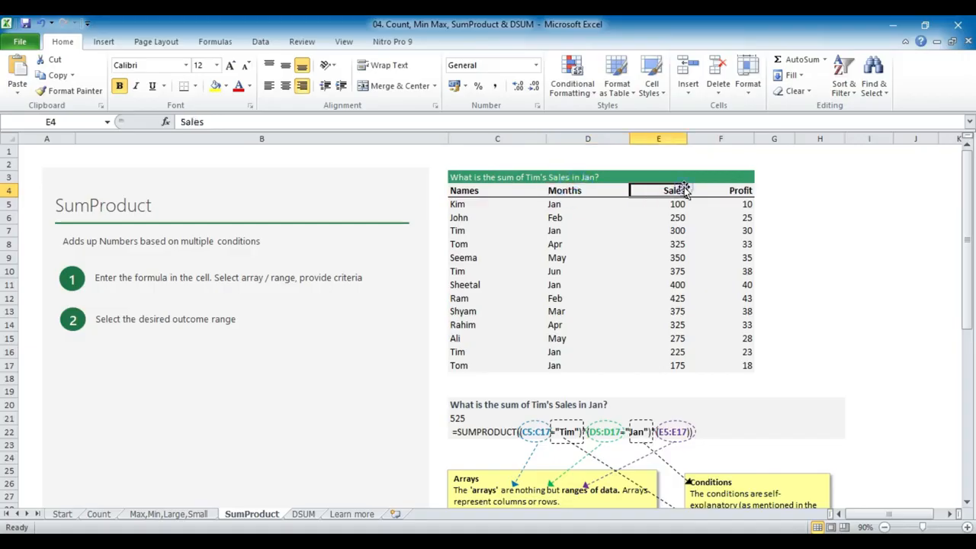
pyautogui.click(746, 191)
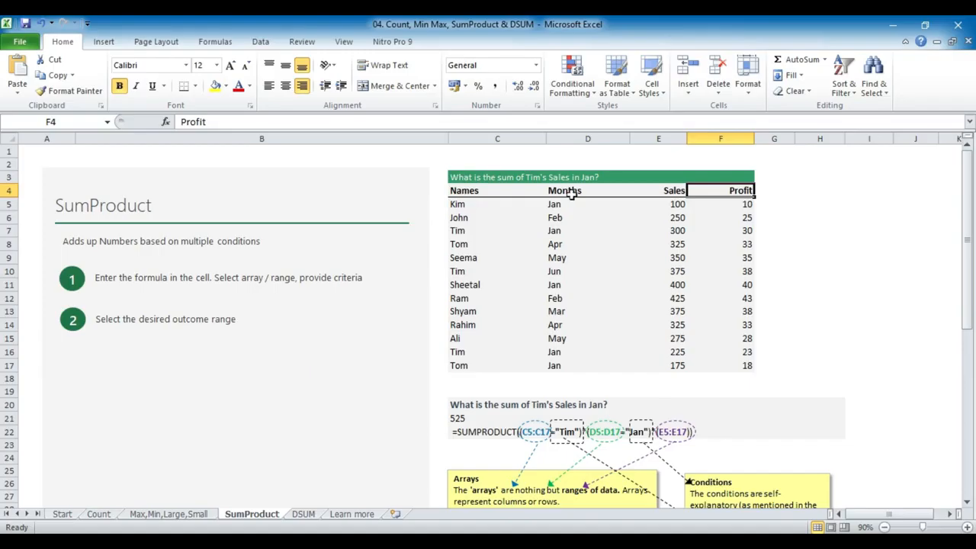
# Fill the queried salesperson's name cells C7, C10 and C16 and the matching Jan cells D7 and D16 with yellow
pyautogui.click(470, 231)
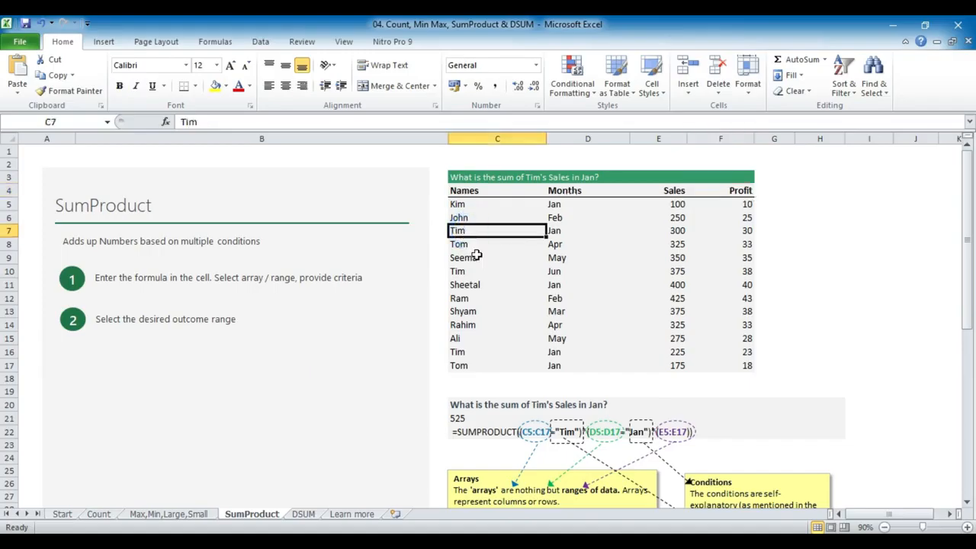
pyautogui.keyDown('ctrl'); pyautogui.click(468, 349); pyautogui.keyUp('ctrl')
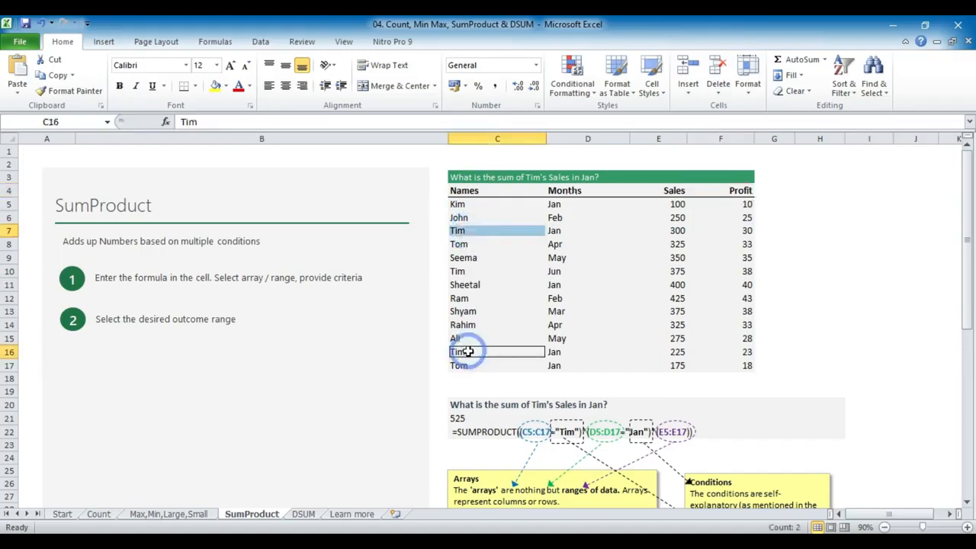
pyautogui.click(216, 86)
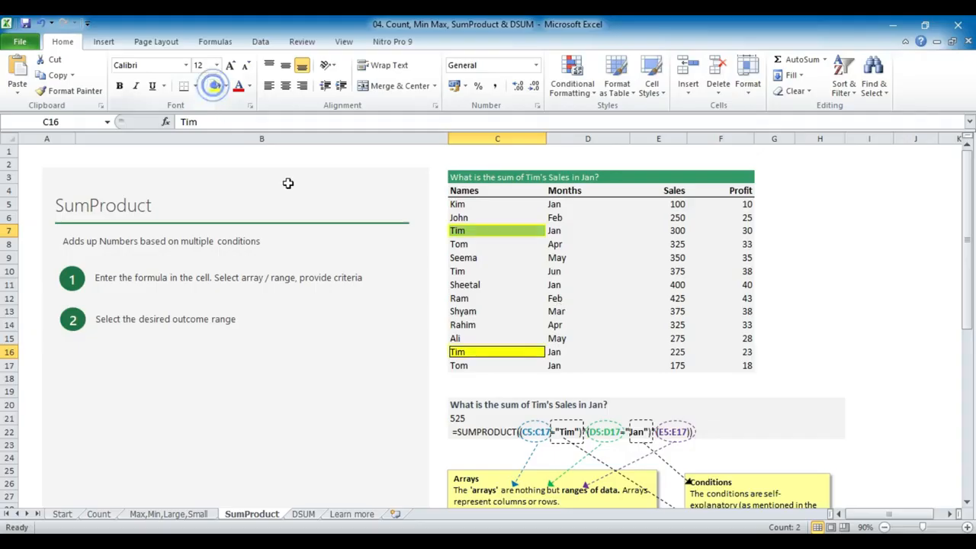
pyautogui.click(569, 230)
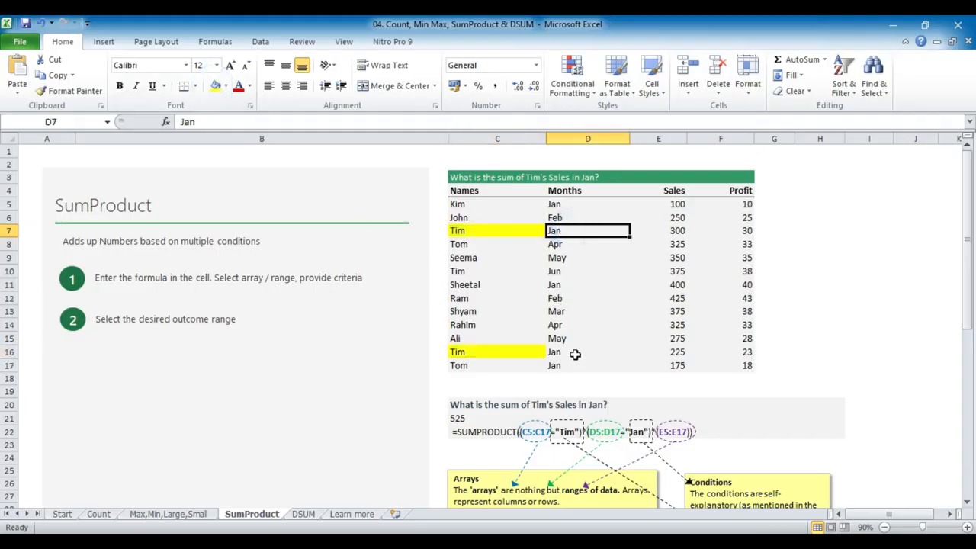
pyautogui.keyDown('ctrl'); pyautogui.click(573, 350); pyautogui.keyUp('ctrl')
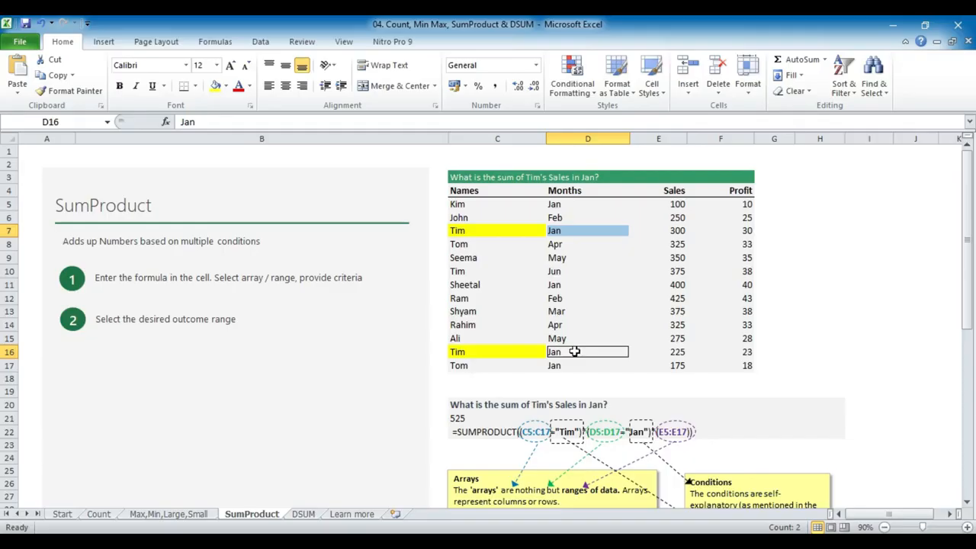
pyautogui.click(215, 87)
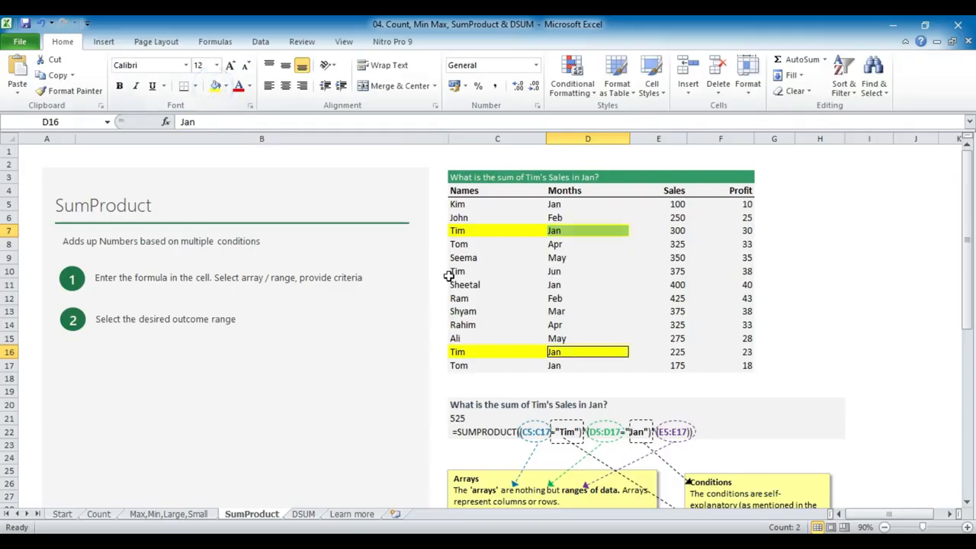
pyautogui.click(483, 270)
pyautogui.click(215, 86)
# Check the highlighted Jan cells D7 and D16 and their matching Sales values in E16 and E7
pyautogui.click(588, 230)
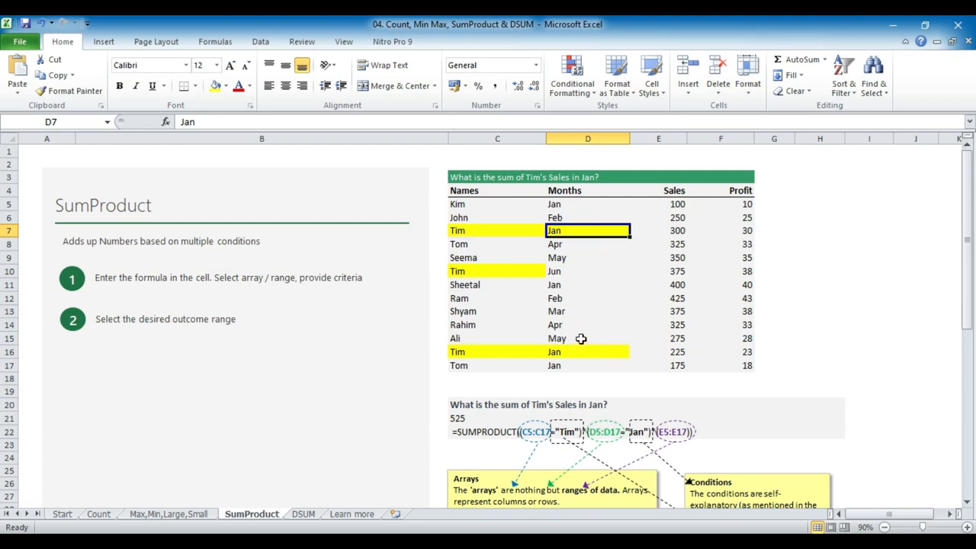
pyautogui.click(581, 351)
pyautogui.click(679, 352)
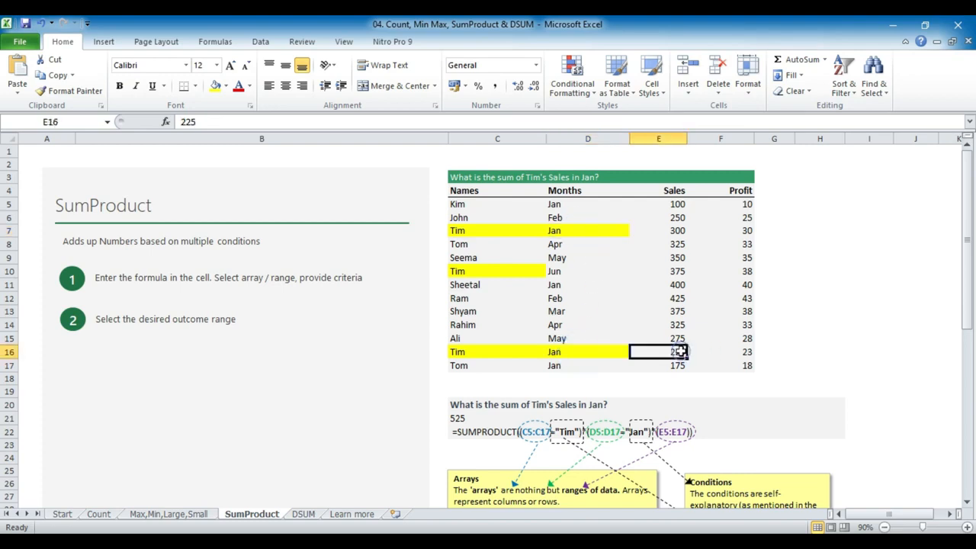
pyautogui.keyDown('ctrl'); pyautogui.click(675, 231); pyautogui.keyUp('ctrl')
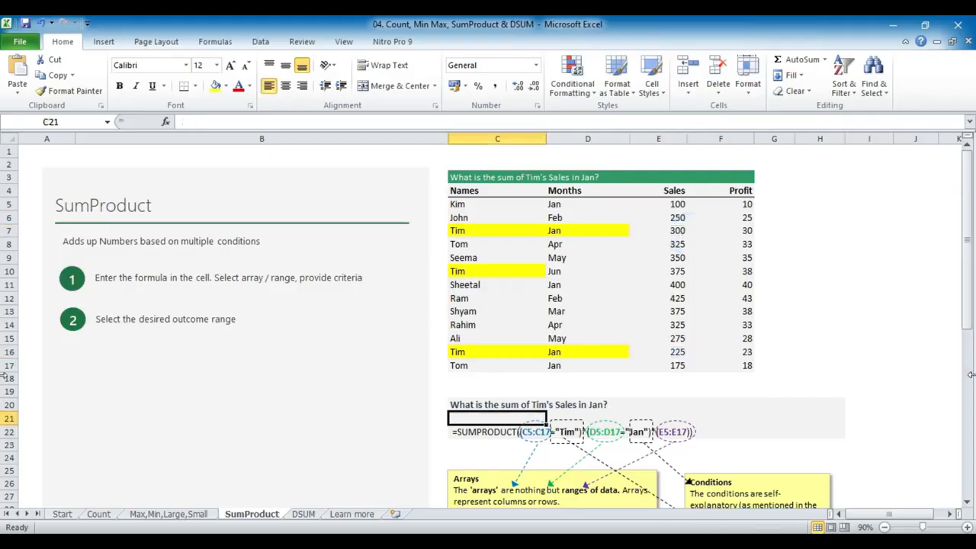
# Start a SUMPRODUCT formula in cell C21 with the condition that C5:C17 equals the queried salesperson's name in quotation marks
pyautogui.write('=su')
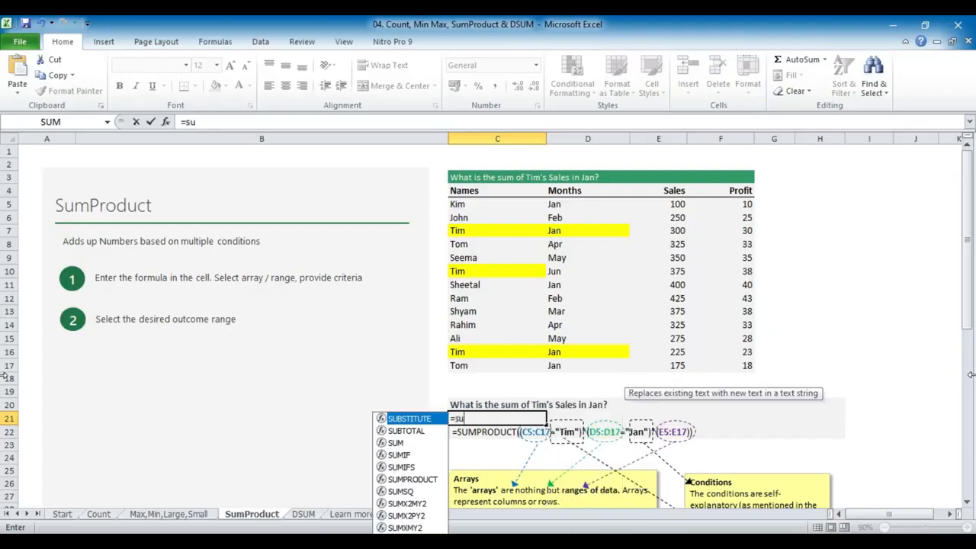
pyautogui.write('mproduct(')
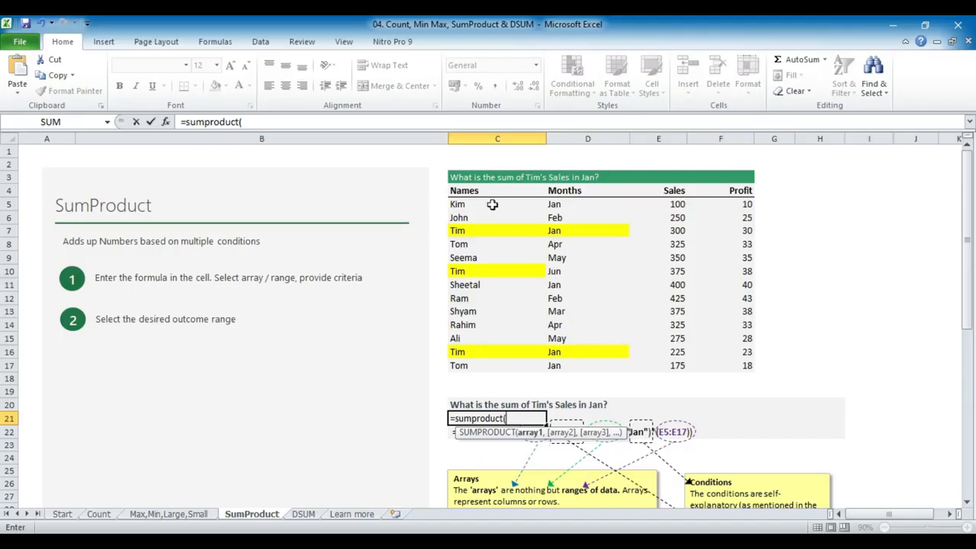
pyautogui.moveTo(481, 204); pyautogui.dragTo(484, 363)
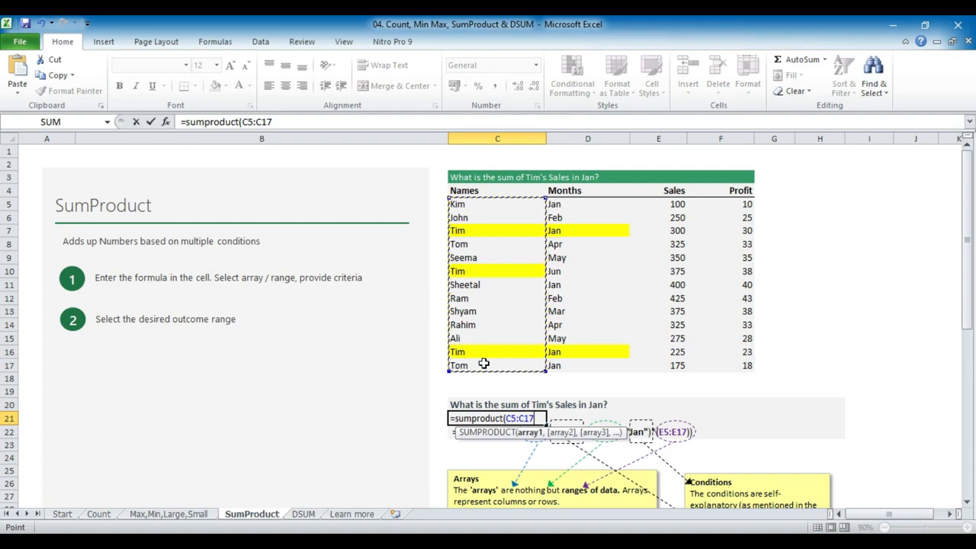
pyautogui.write('=')
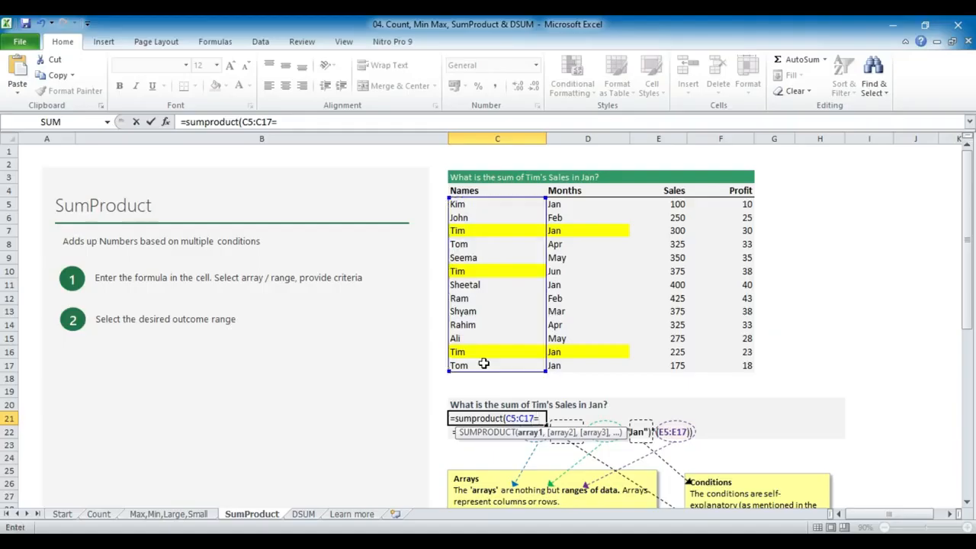
pyautogui.write('"Tim"')
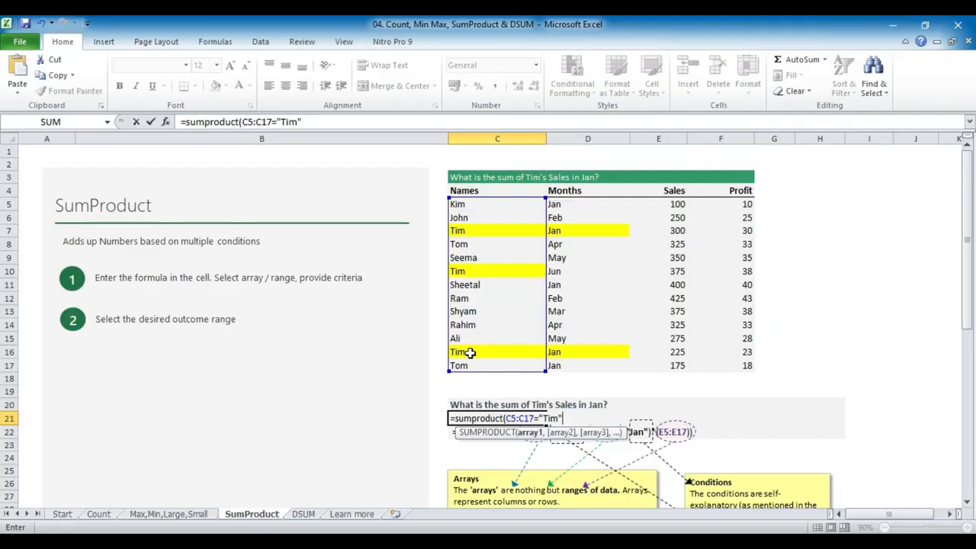
pyautogui.write(')')
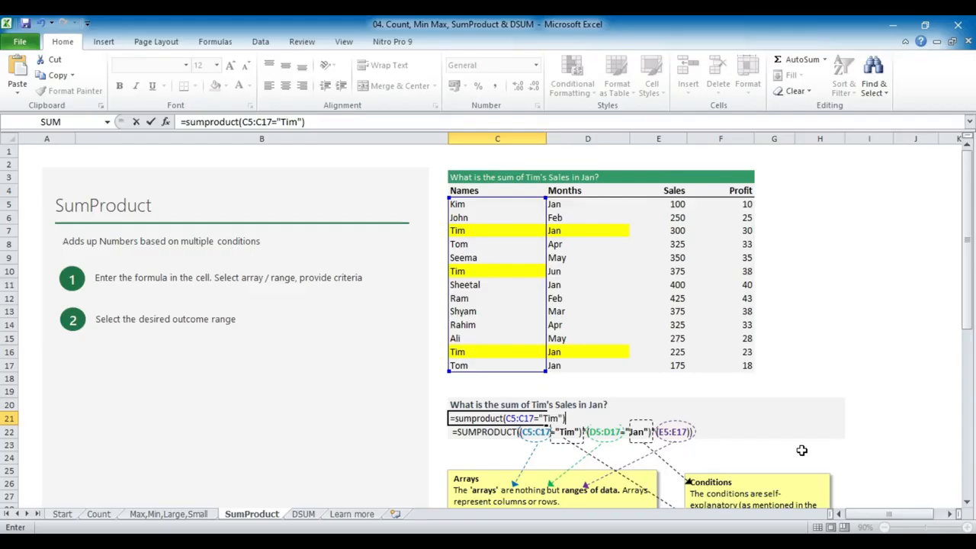
pyautogui.write('*(')
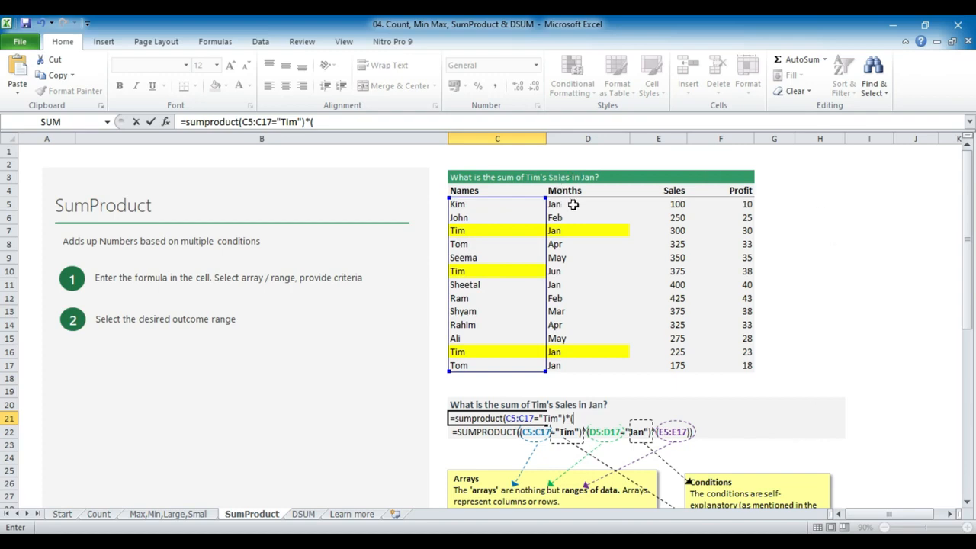
# Multiply the name condition by a second condition, (D5:D17="Jan"), covering the Months column
pyautogui.moveTo(572, 204); pyautogui.dragTo(573, 365)
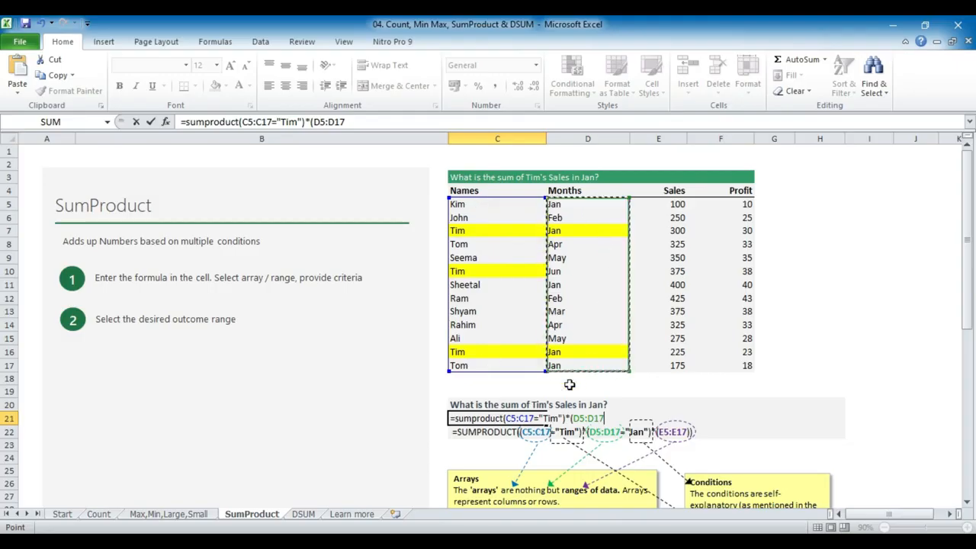
pyautogui.moveTo(593, 187); pyautogui.dragTo(588, 325)
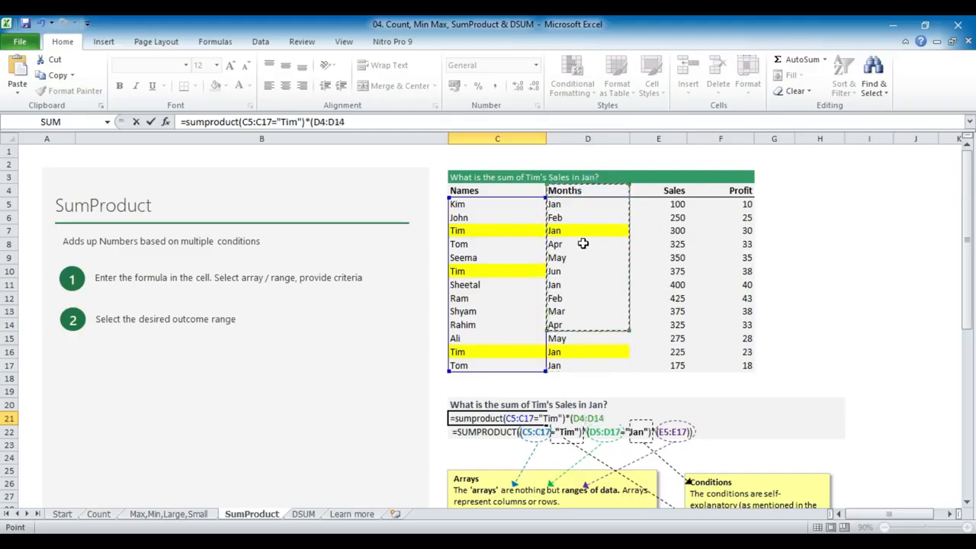
pyautogui.click(557, 204)
pyautogui.moveTo(560, 218); pyautogui.dragTo(568, 372)
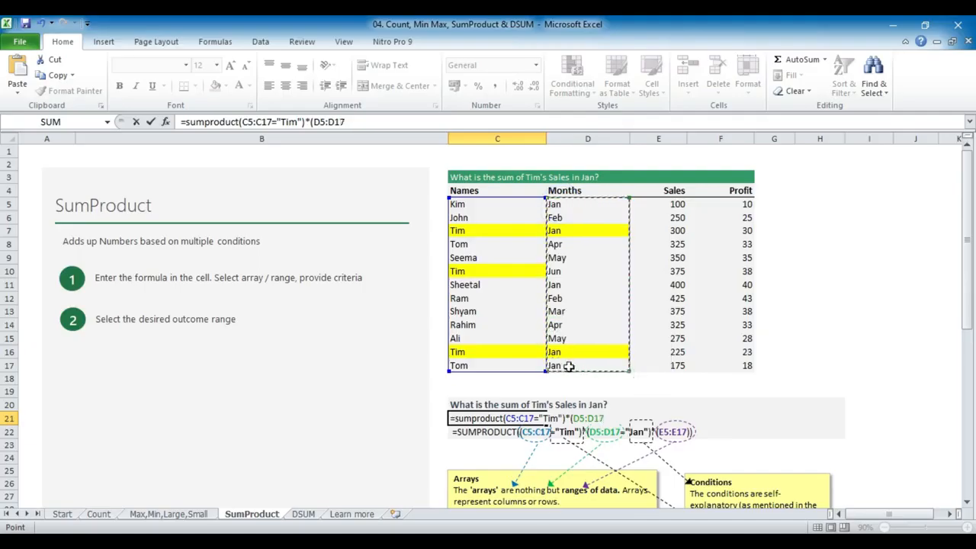
pyautogui.write('="Jan"')
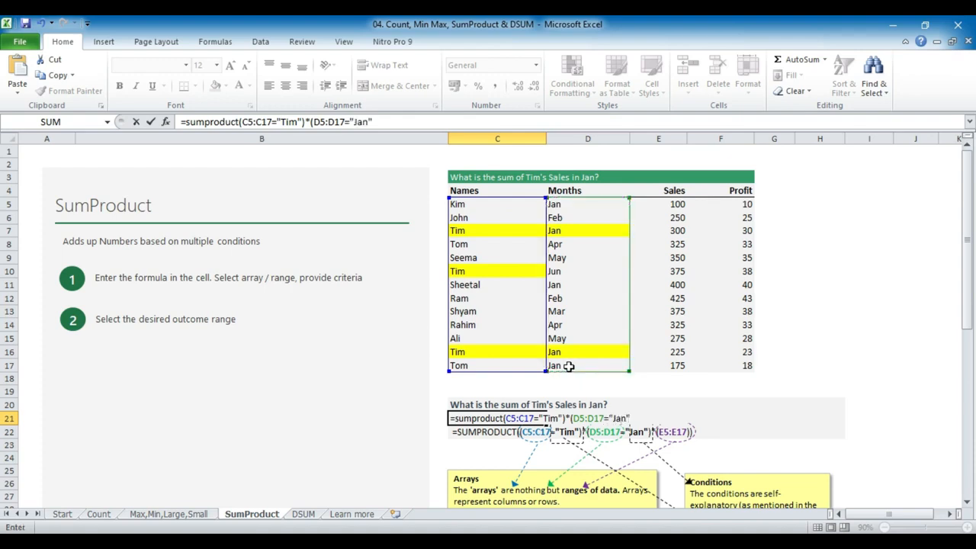
pyautogui.write(')*')
# Multiply both conditions by the Sales range, enclosed in parentheses as (E5:E17)
pyautogui.moveTo(679, 203); pyautogui.dragTo(673, 361)
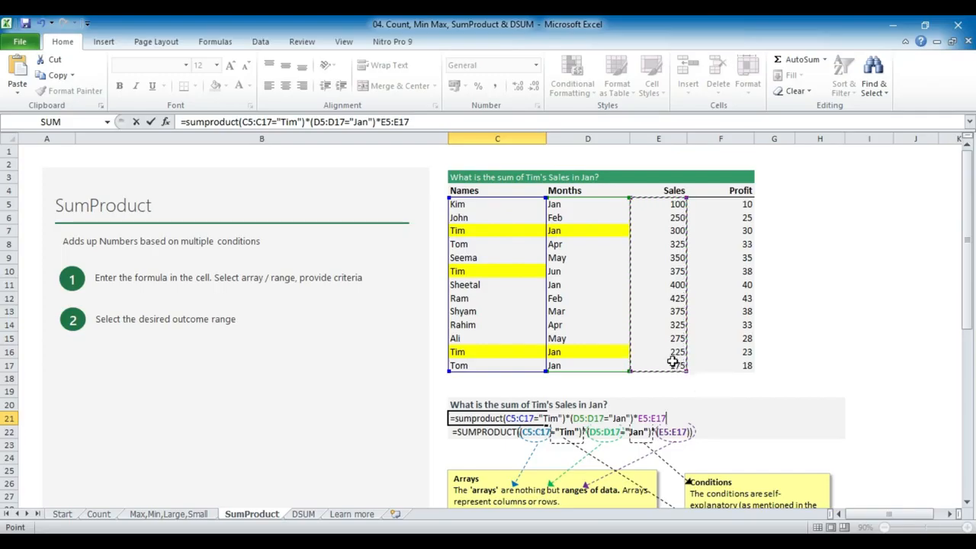
pyautogui.write(')')
pyautogui.click(640, 418)
pyautogui.write('(')
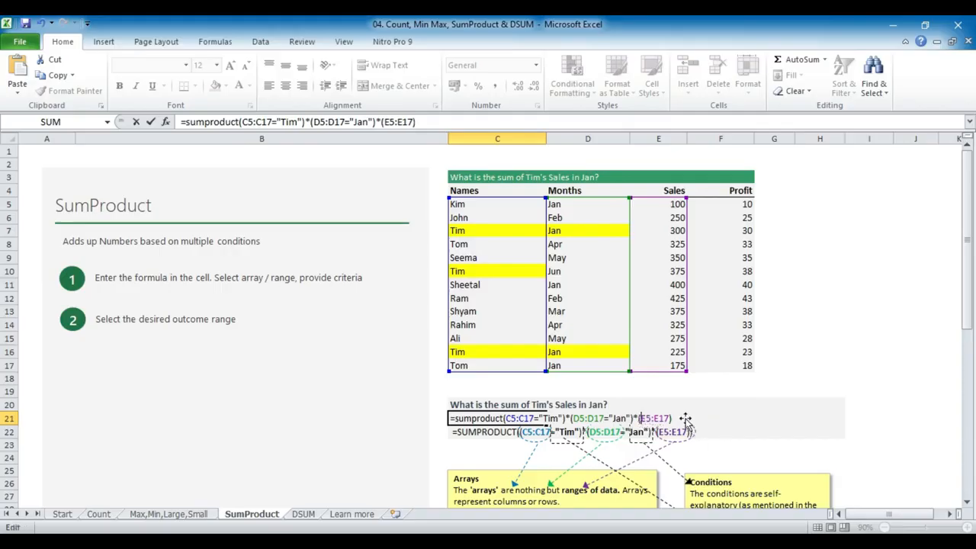
pyautogui.write(')')
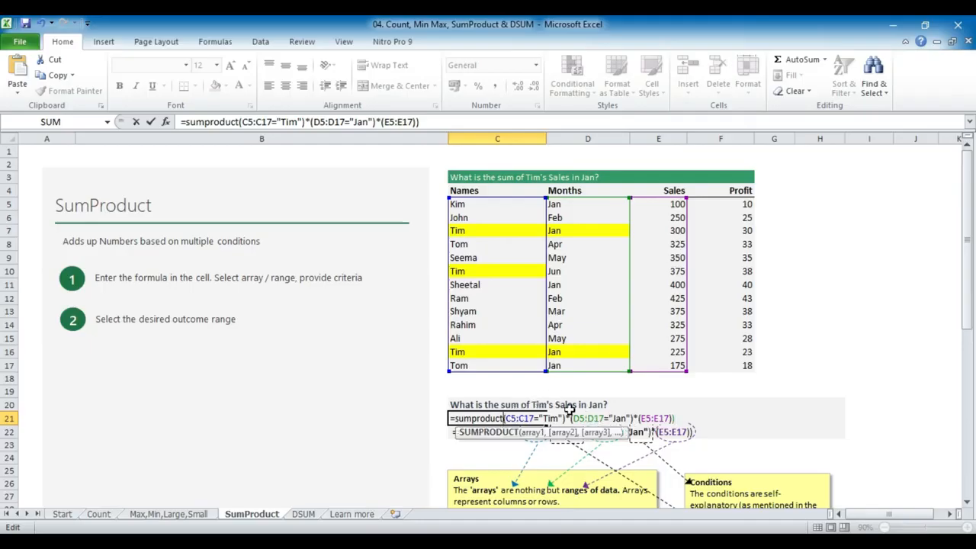
pyautogui.write('(')
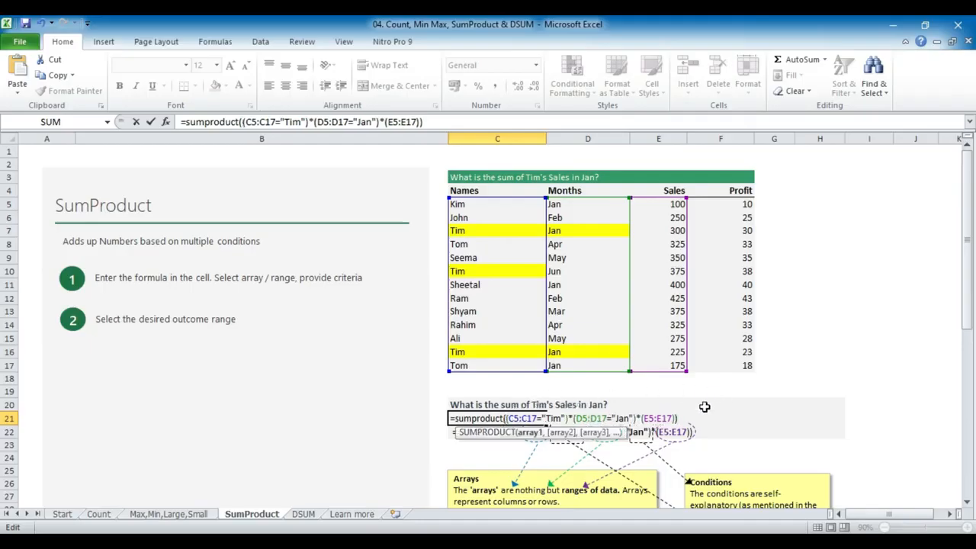
# Add the outer pair of parentheses around the whole SUMPRODUCT argument, enter the formula in C21 and review it
pyautogui.click(683, 418)
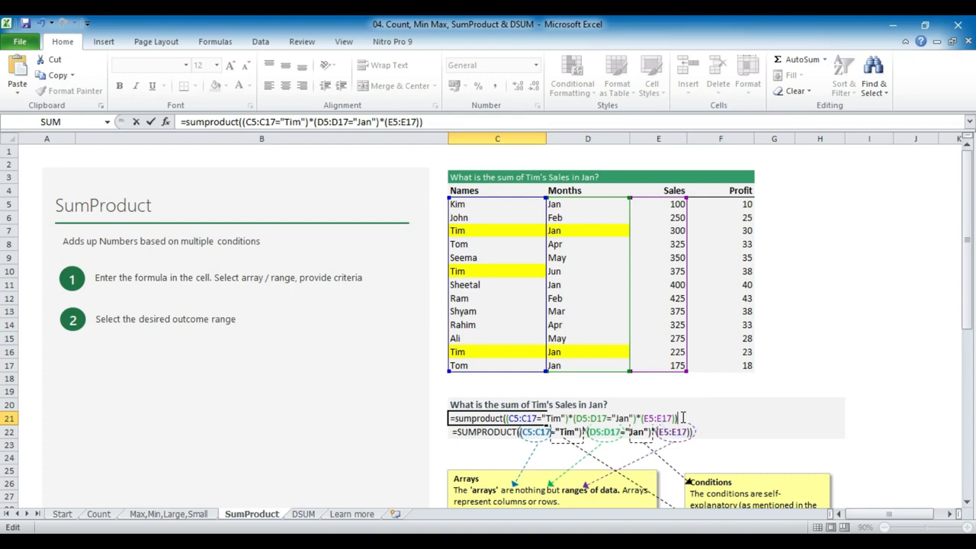
pyautogui.press('Return')
pyautogui.press('Up')
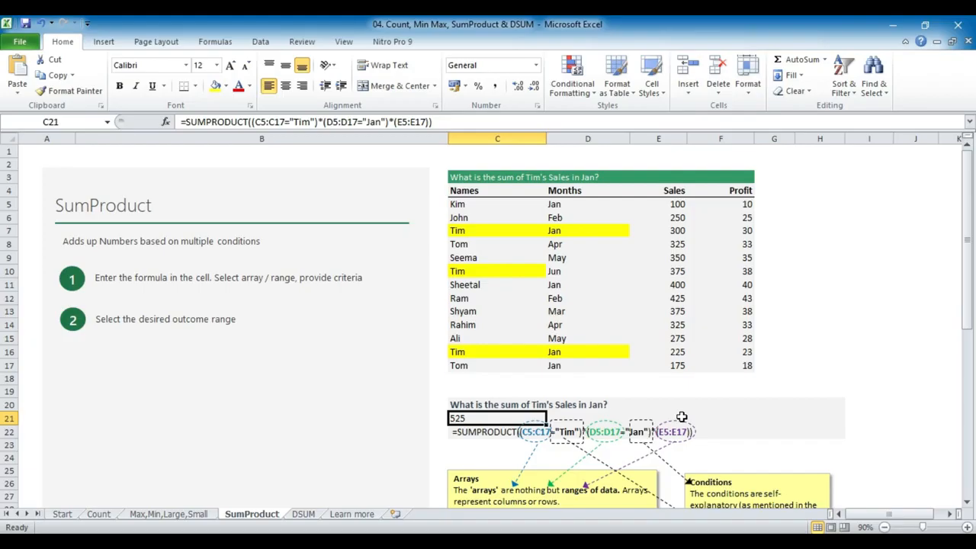
# Examine the Weighted Average illustration's Amt and Int. rates columns and the SUMPRODUCT formula in cell E40
pyautogui.scroll(-7, 681, 417)
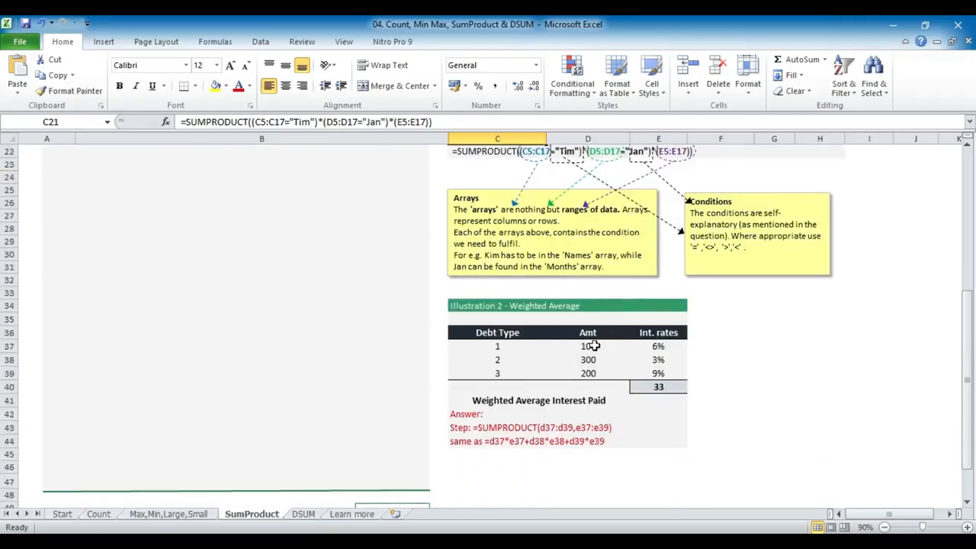
pyautogui.moveTo(587, 333); pyautogui.dragTo(589, 373)
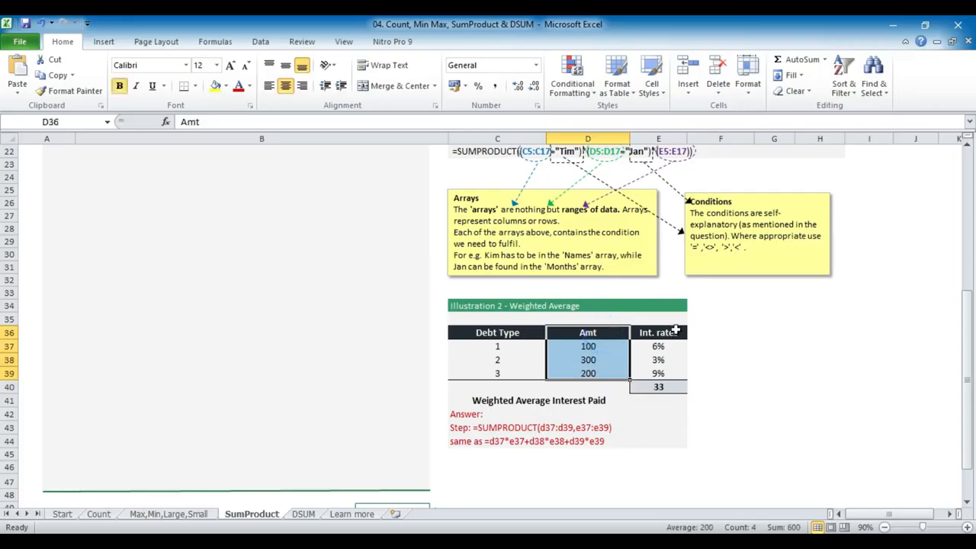
pyautogui.moveTo(676, 329); pyautogui.dragTo(671, 375)
pyautogui.click(668, 387)
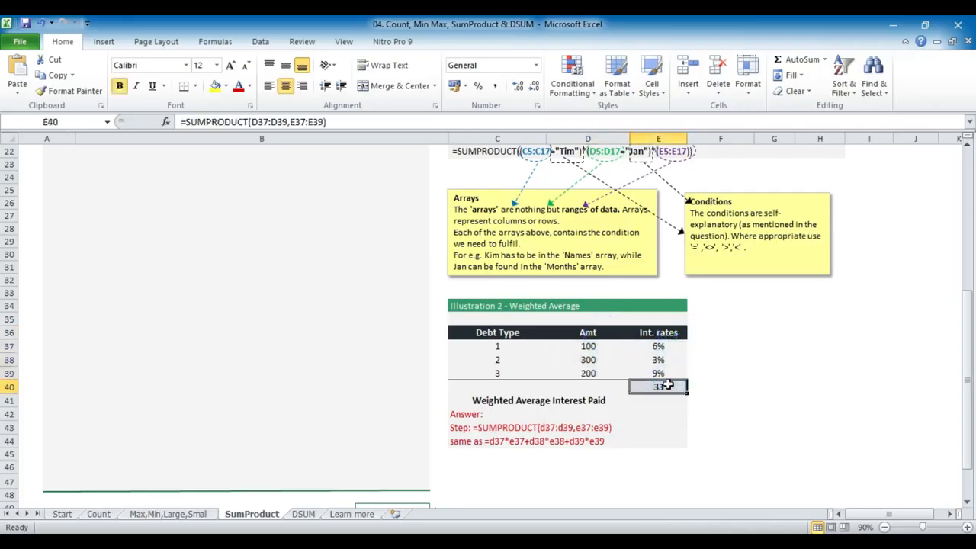
pyautogui.doubleClick(667, 387)
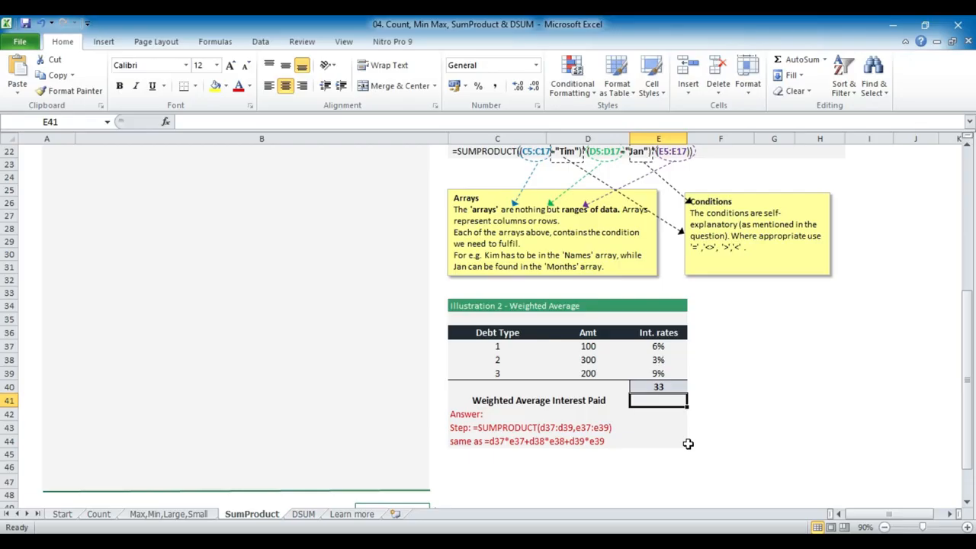
# Go to the DSUM sheet and examine its data table, question and the formula in cell C22
pyautogui.hotkey('ctrl', 'pagedown')
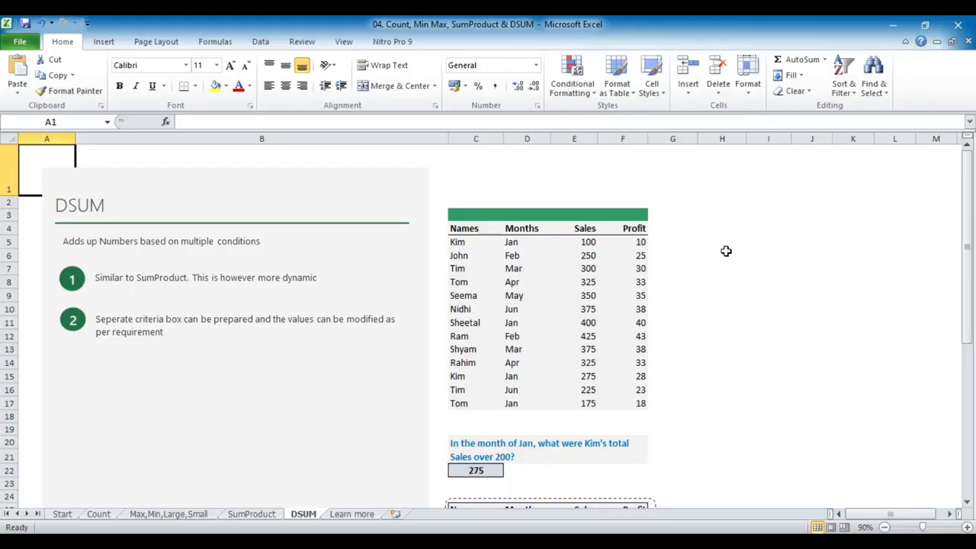
pyautogui.scroll(-2, 707, 256)
pyautogui.scroll(2, 689, 363)
pyautogui.scroll(-1, 616, 290)
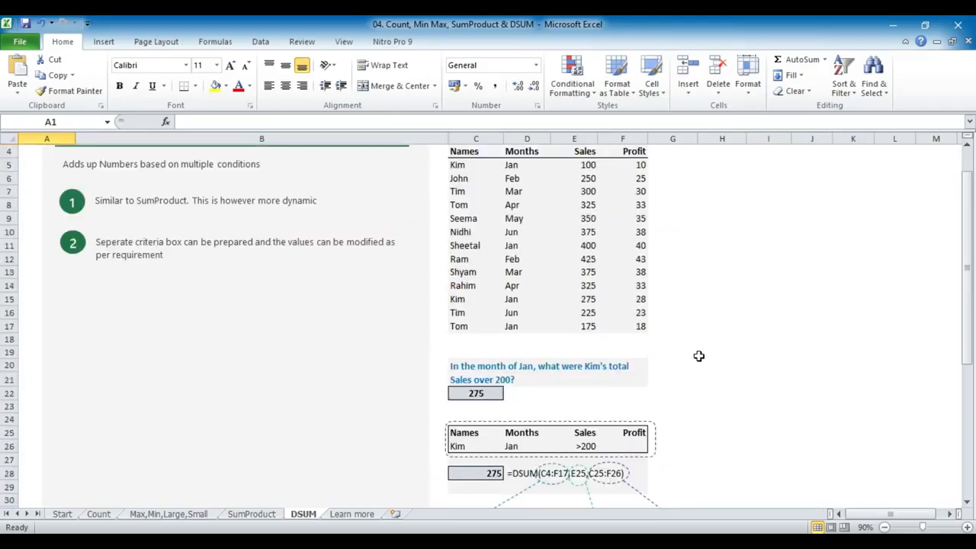
pyautogui.click(482, 393)
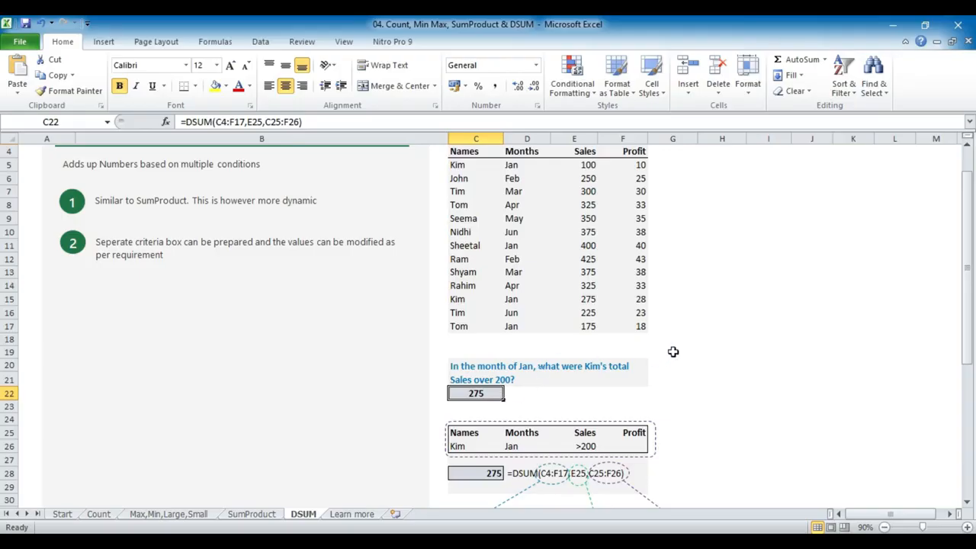
# Examine the DSUM criteria range C25:F26, comparing its headers with the table's and checking the Names, Months and Sales criteria
pyautogui.scroll(-1, 690, 335)
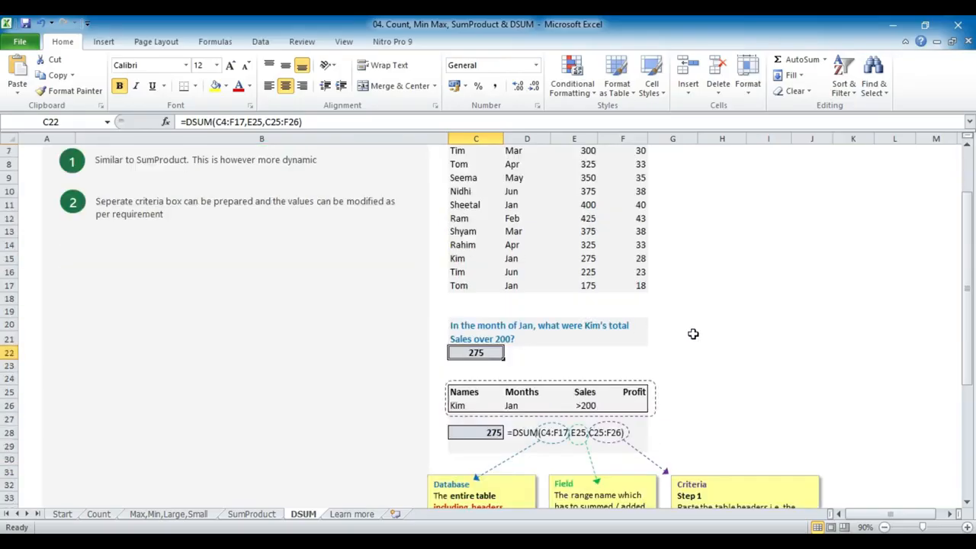
pyautogui.moveTo(467, 392); pyautogui.dragTo(632, 406)
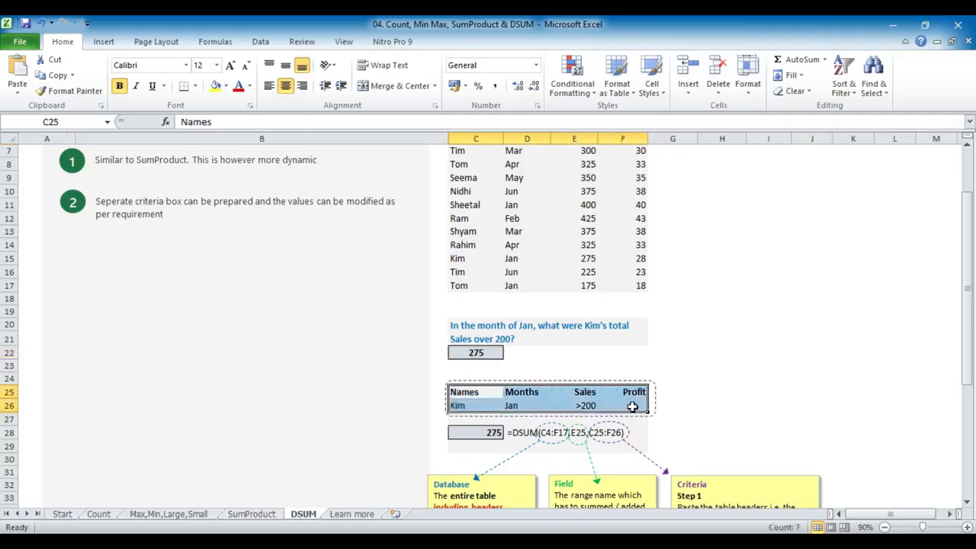
pyautogui.scroll(2, 637, 390)
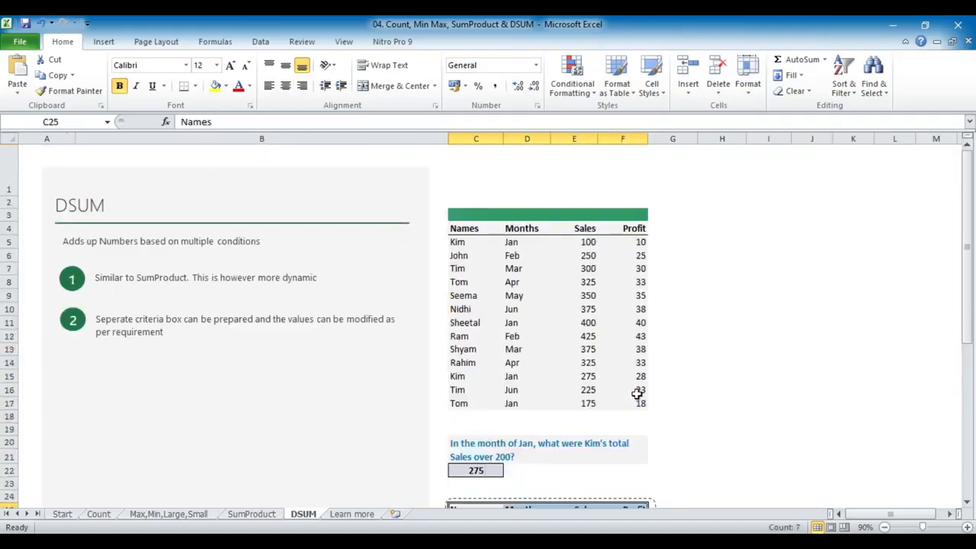
pyautogui.moveTo(468, 228); pyautogui.dragTo(629, 236)
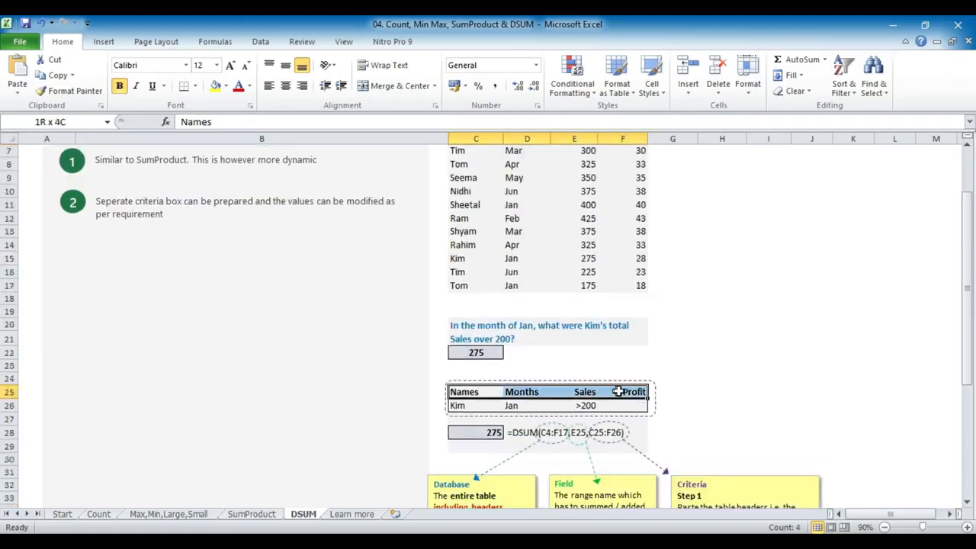
pyautogui.moveTo(618, 391); pyautogui.dragTo(619, 392)
pyautogui.click(457, 405)
pyautogui.click(518, 406)
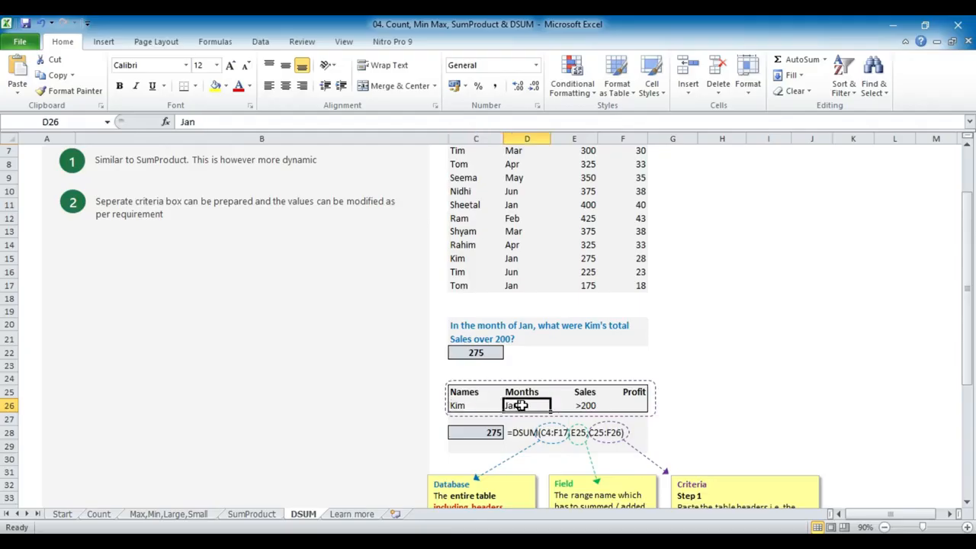
pyautogui.click(581, 404)
pyautogui.click(465, 406)
pyautogui.click(528, 405)
pyautogui.click(586, 404)
# Change the name criterion in C26 to the salesperson listed in row 12, and select the Sales criterion in E26
pyautogui.click(460, 405)
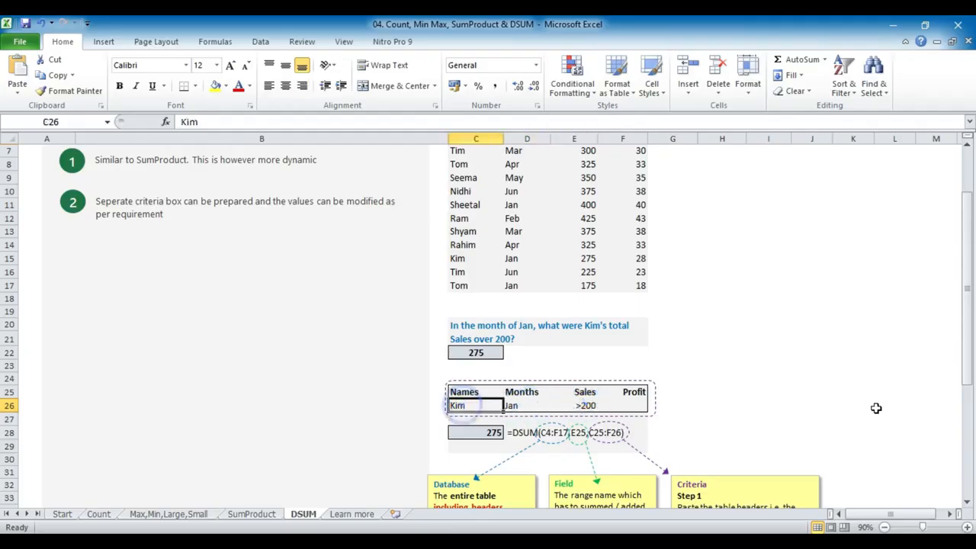
pyautogui.write('Ram')
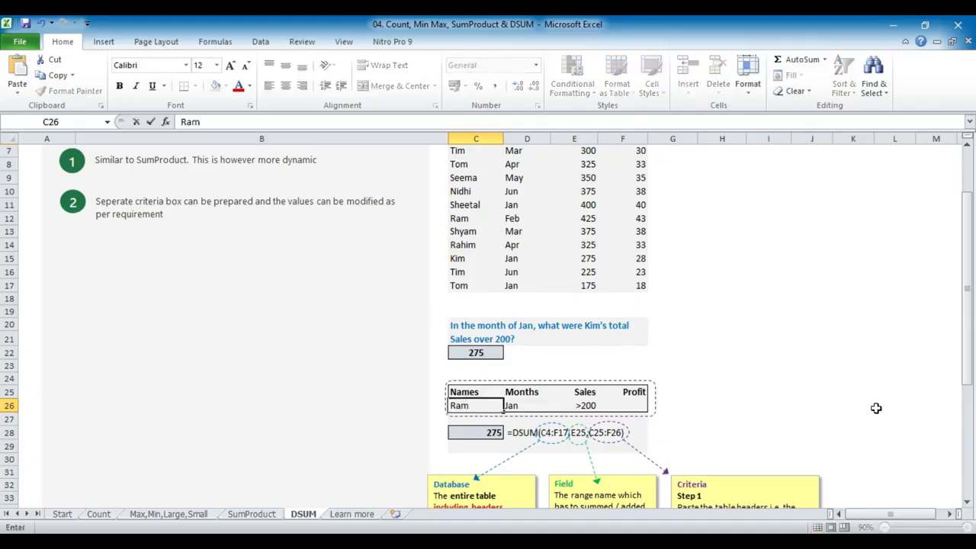
pyautogui.press('Return')
pyautogui.press('Up')
pyautogui.press('Right')
pyautogui.press('Right')
pyautogui.press('Right')
pyautogui.press('Left')
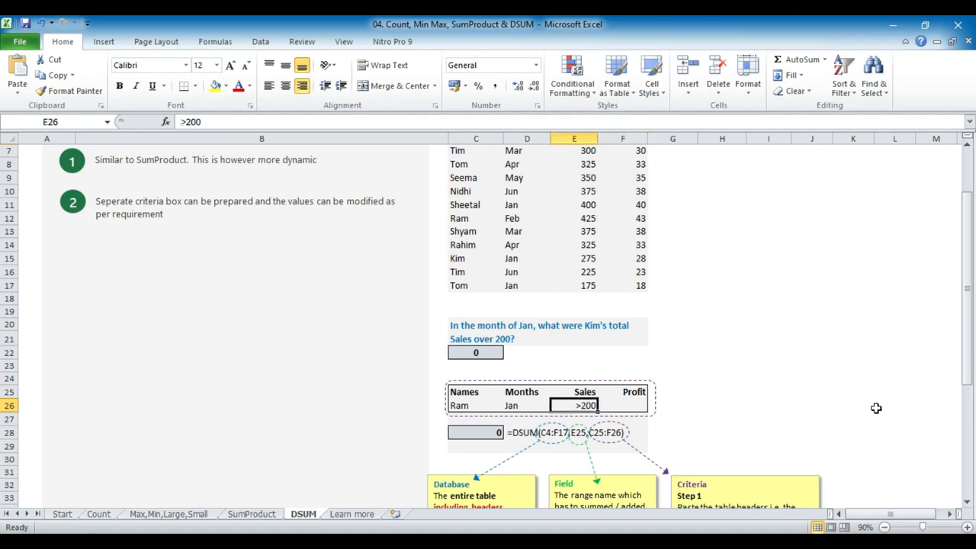
# Keep the Sales criterion in E26 and set the Months criterion in D26 to Jun
pyautogui.press('Delete')
pyautogui.hotkey('ctrl', 'z')
pyautogui.press('Left')
pyautogui.press('Left')
pyautogui.press('Right')
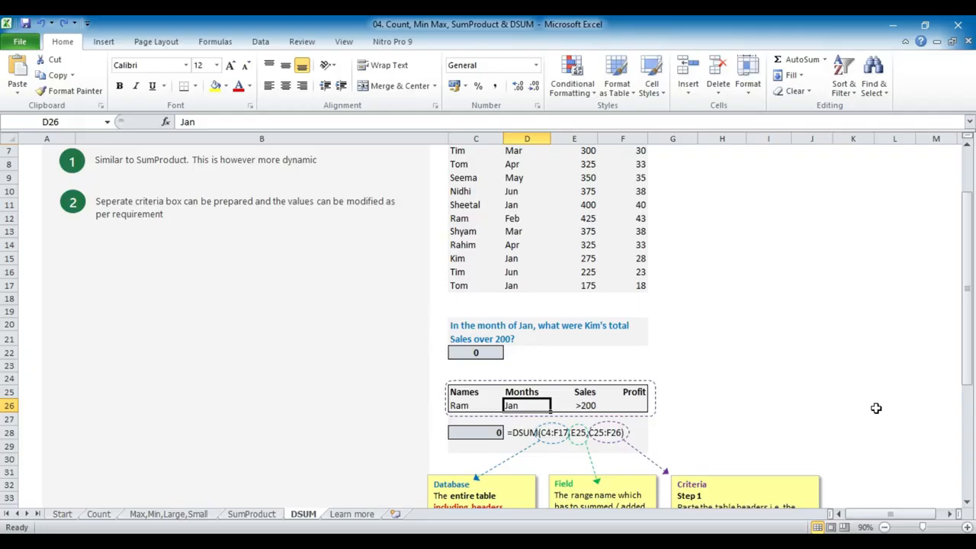
pyautogui.write('Jun')
pyautogui.press('Return')
pyautogui.press('Up')
# Enter >10 as the Profit criterion in F26
pyautogui.press('Right')
pyautogui.press('Right')
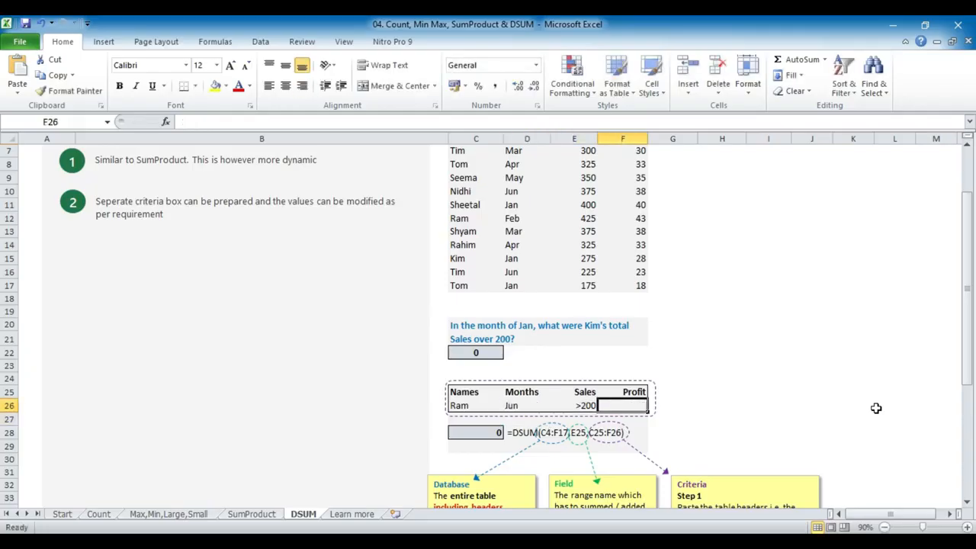
pyautogui.write('>10')
pyautogui.press('Left')
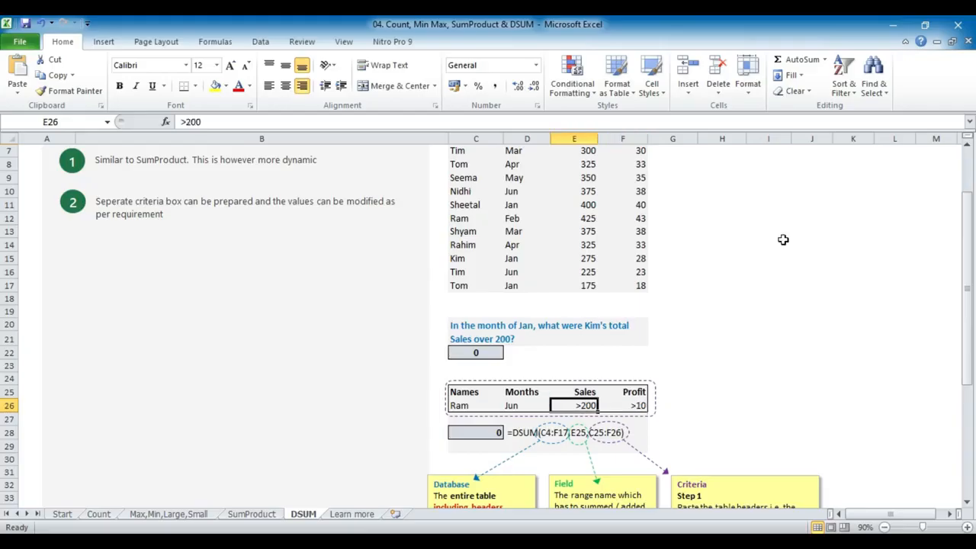
# Clear the Profit criterion in F26
pyautogui.press('Left')
pyautogui.press('Left')
pyautogui.press('Right')
pyautogui.press('Right')
pyautogui.press('Right')
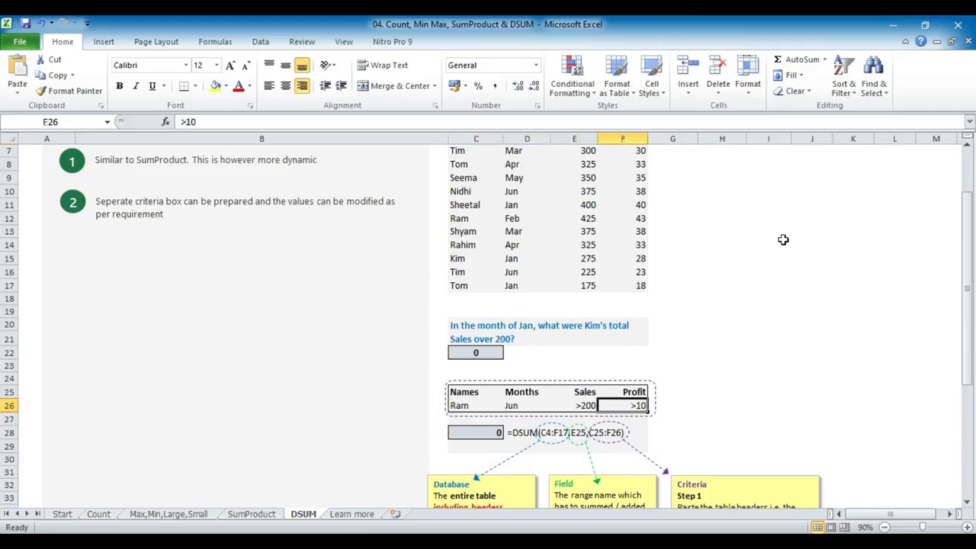
pyautogui.press('Delete')
# Set the name criterion in C26 to the salesperson named in the question and the Months criterion in D26 to Jan
pyautogui.press('Left')
pyautogui.press('Left')
pyautogui.press('Left')
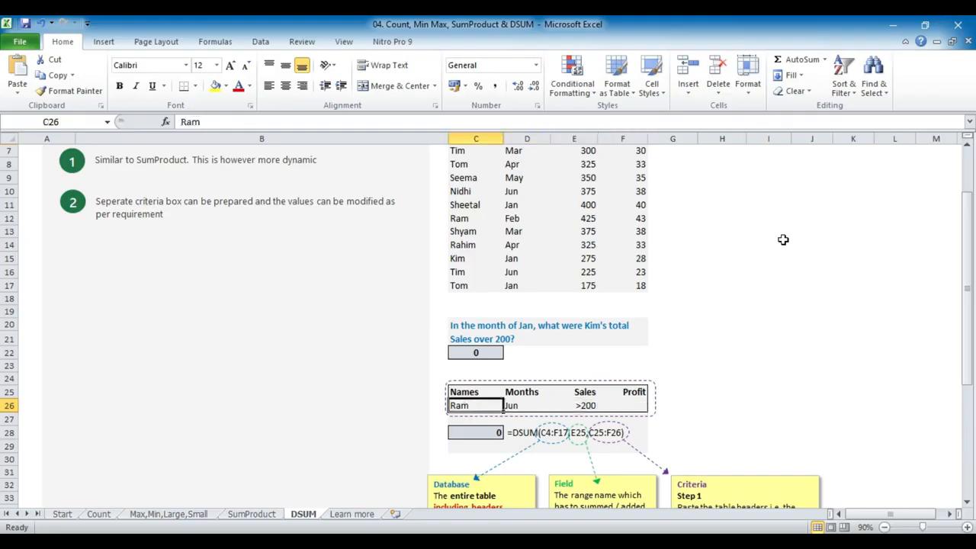
pyautogui.write('Kim')
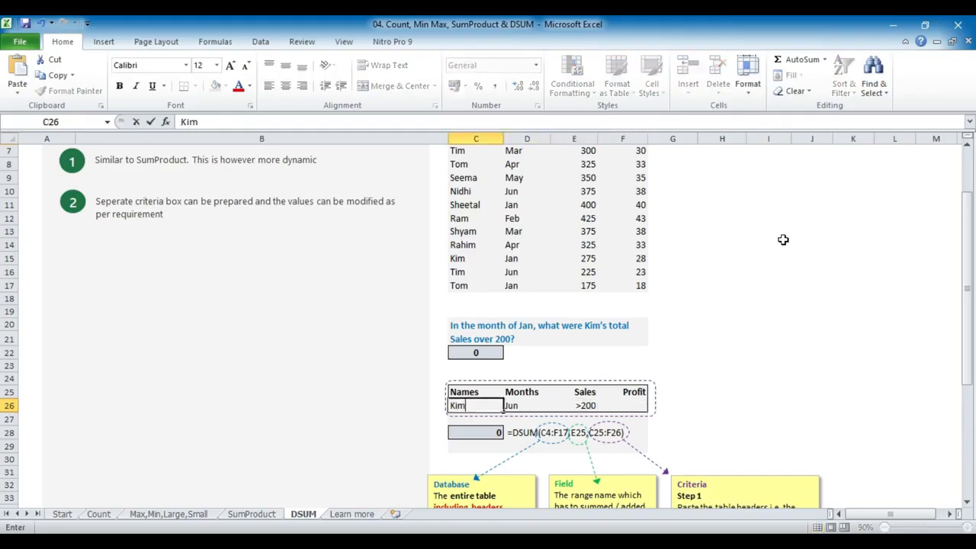
pyautogui.press('Right')
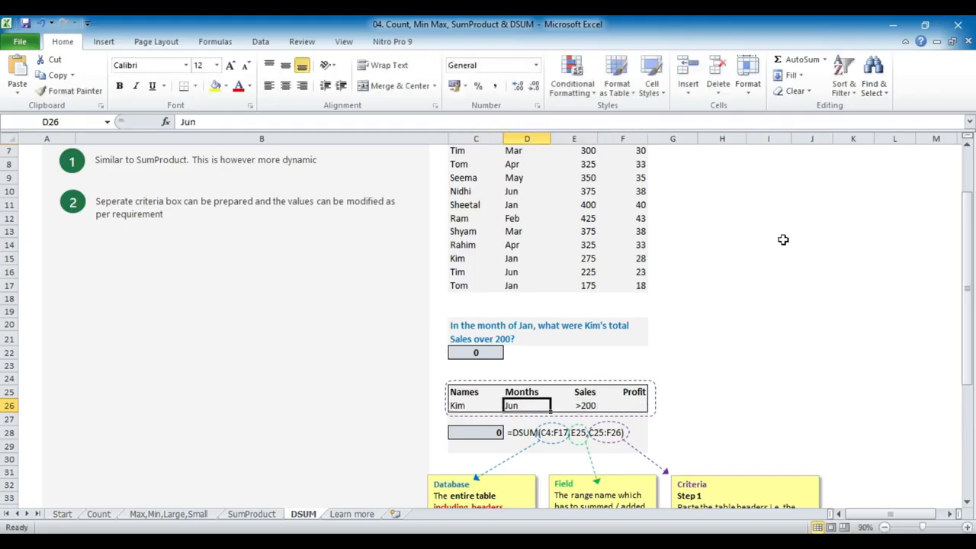
pyautogui.write('Jan')
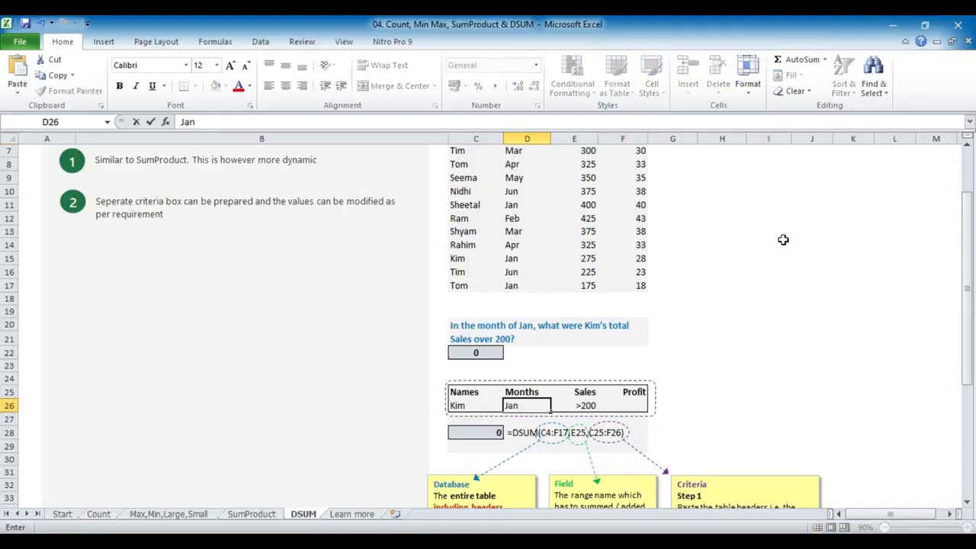
pyautogui.press('Return')
pyautogui.press('Up')
pyautogui.press('Right')
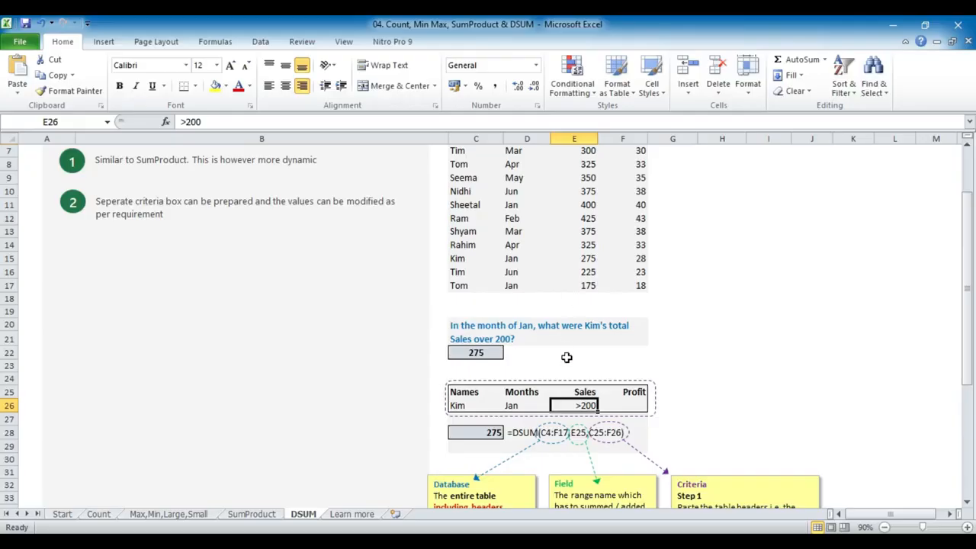
# Examine the database, field and criteria ranges used by the DSUM formula in C28, leaving the formula as it is
pyautogui.click(474, 433)
pyautogui.doubleClick(474, 433)
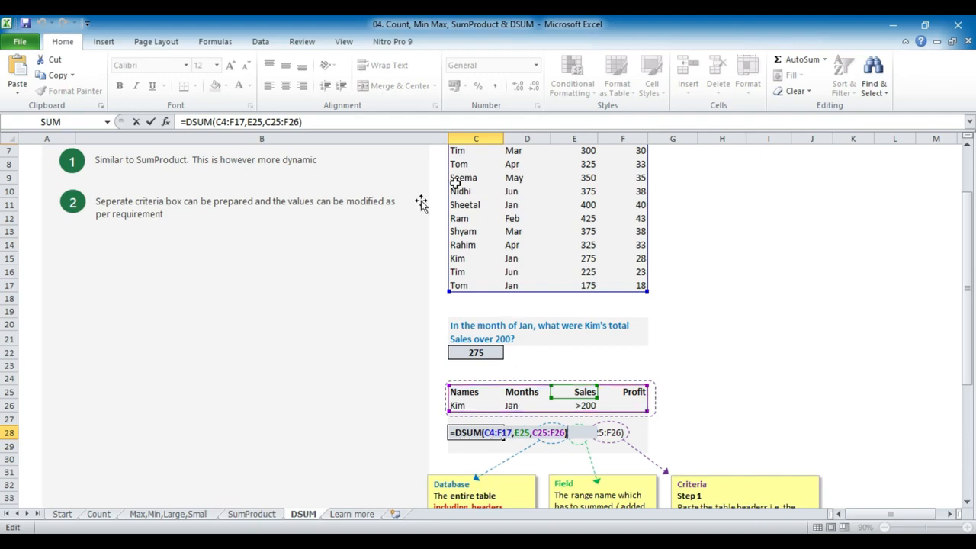
pyautogui.scroll(2, 488, 211)
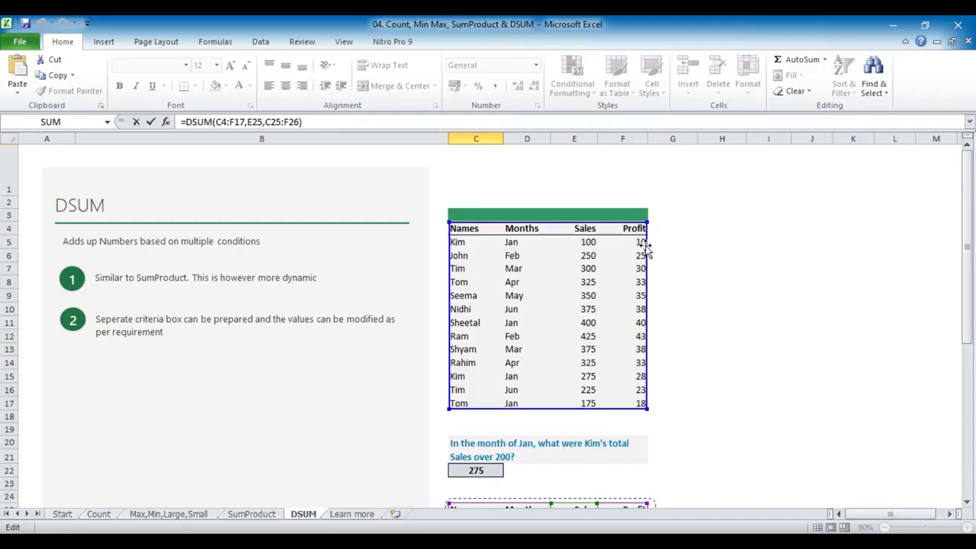
pyautogui.scroll(-2, 603, 244)
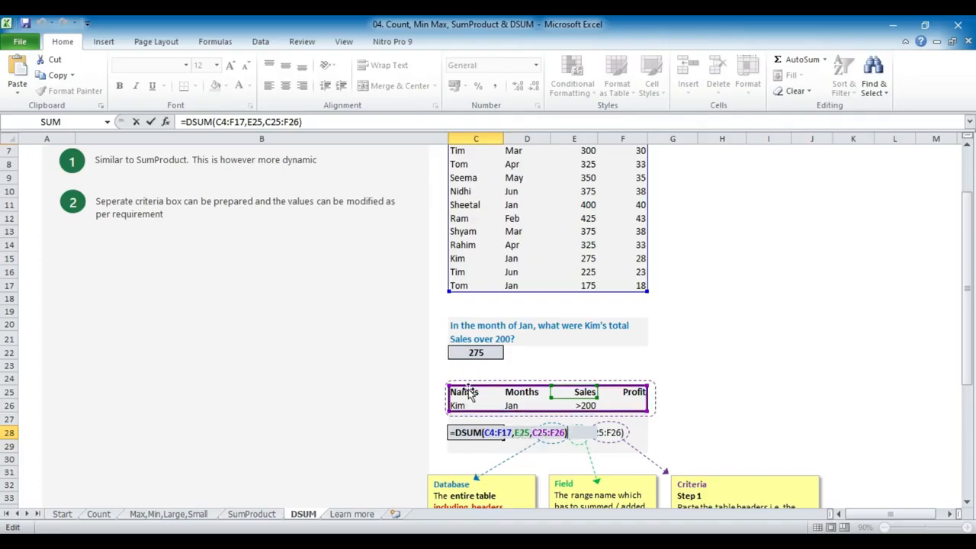
pyautogui.scroll(-1, 638, 403)
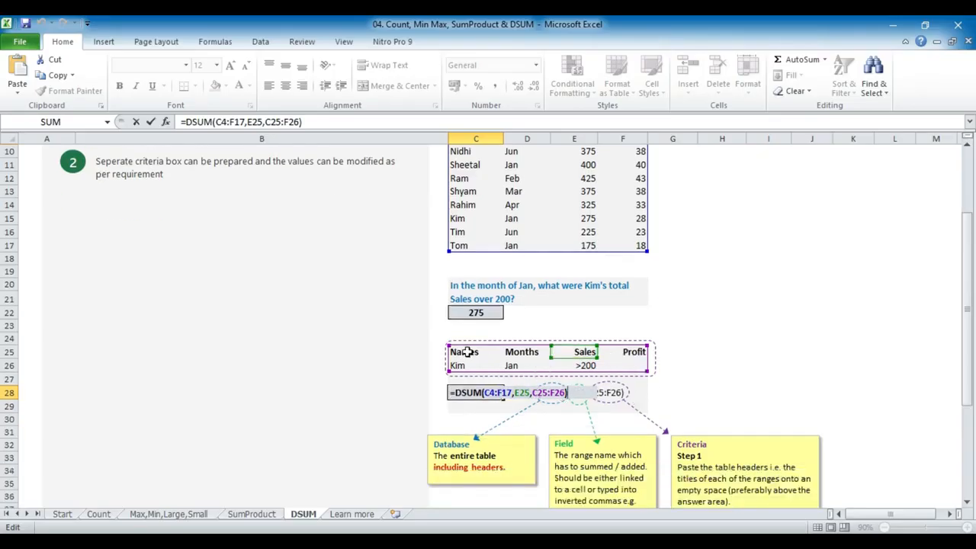
pyautogui.moveTo(465, 352); pyautogui.dragTo(633, 366)
pyautogui.press('Return')
pyautogui.press('Up')
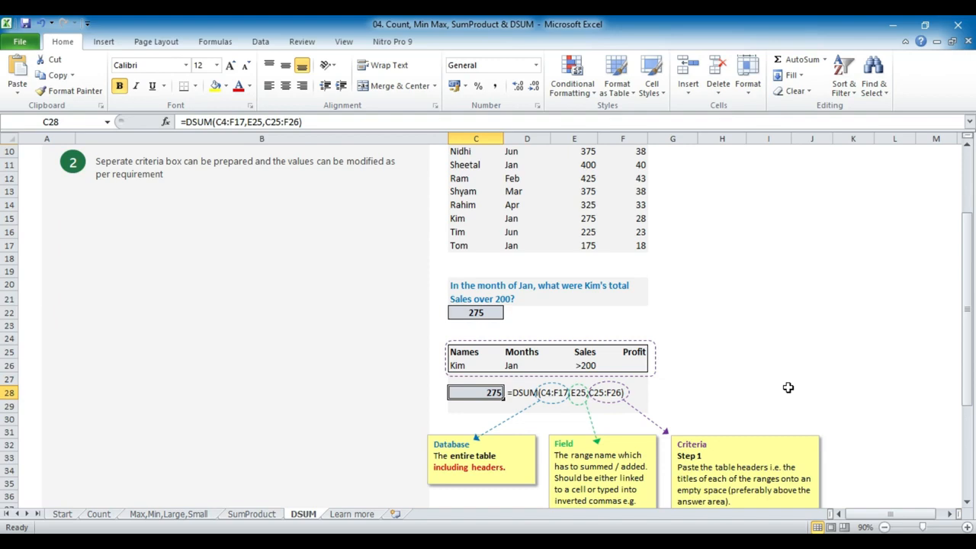
# Change the name criterion in C26 to the salesperson listed in row 16
pyautogui.press('Up')
pyautogui.press('Up')
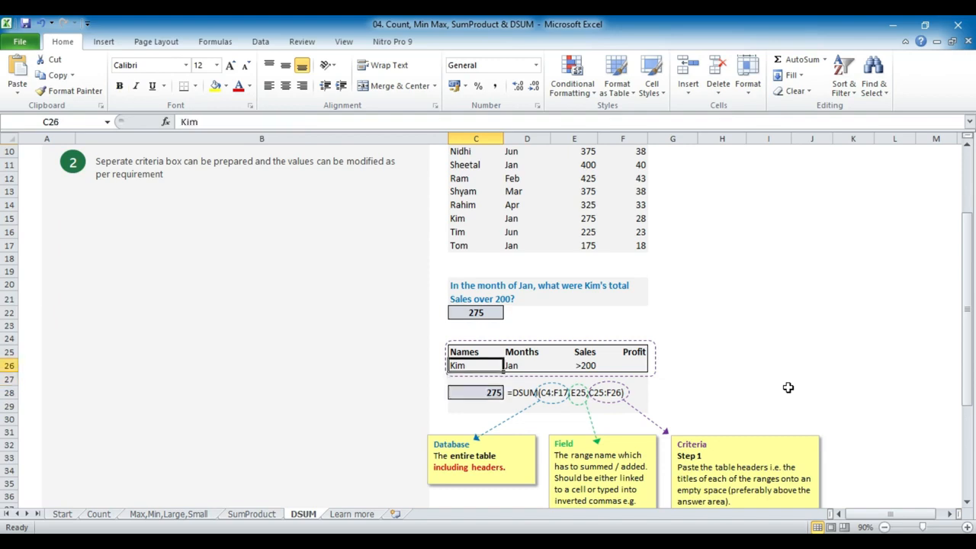
pyautogui.write('Tim')
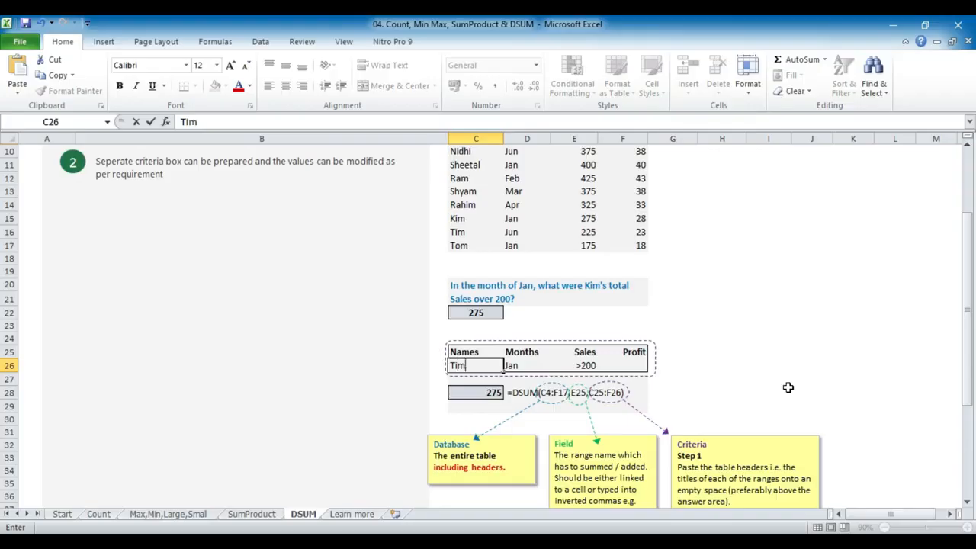
pyautogui.press('Return')
pyautogui.press('Up')
# Replace the name criterion in C26 with the salesperson listed in row 11
pyautogui.press('Down')
pyautogui.press('Down')
pyautogui.press('Up')
pyautogui.press('Up')
pyautogui.write('Sheetal')
pyautogui.hotkey('ctrl', 'Return')
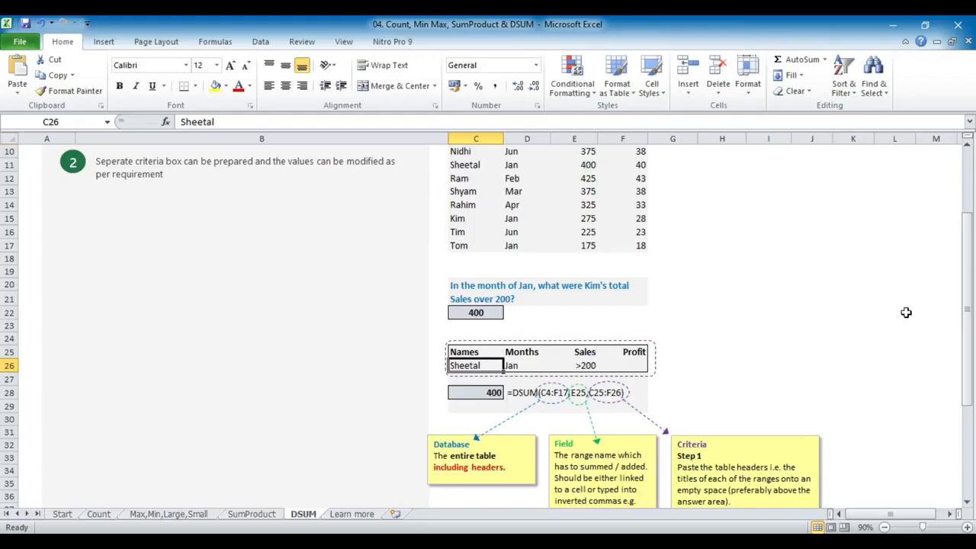
# Read the notes on the DSUM arguments below the formula, and look through the Learn more sheet
pyautogui.scroll(-1, 887, 302)
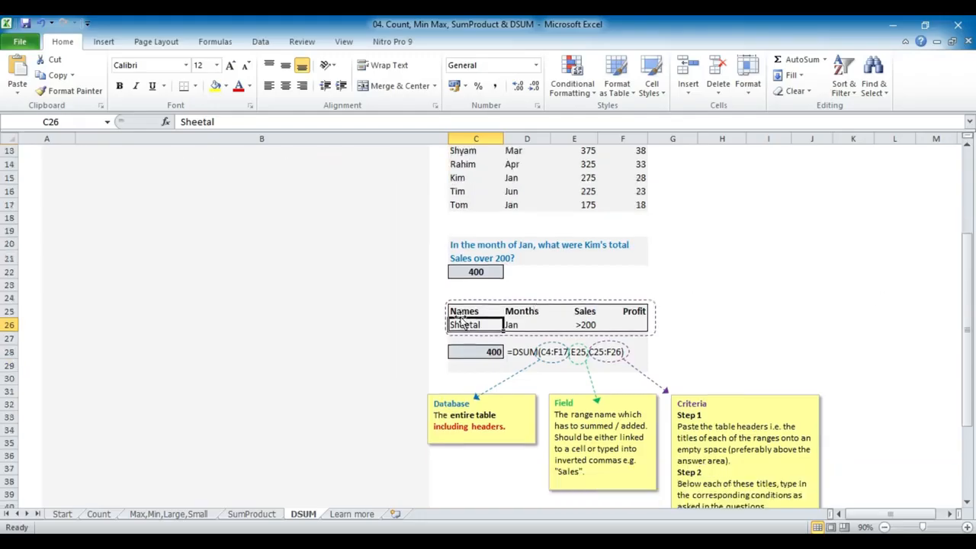
pyautogui.hotkey('ctrl', 'pagedown')
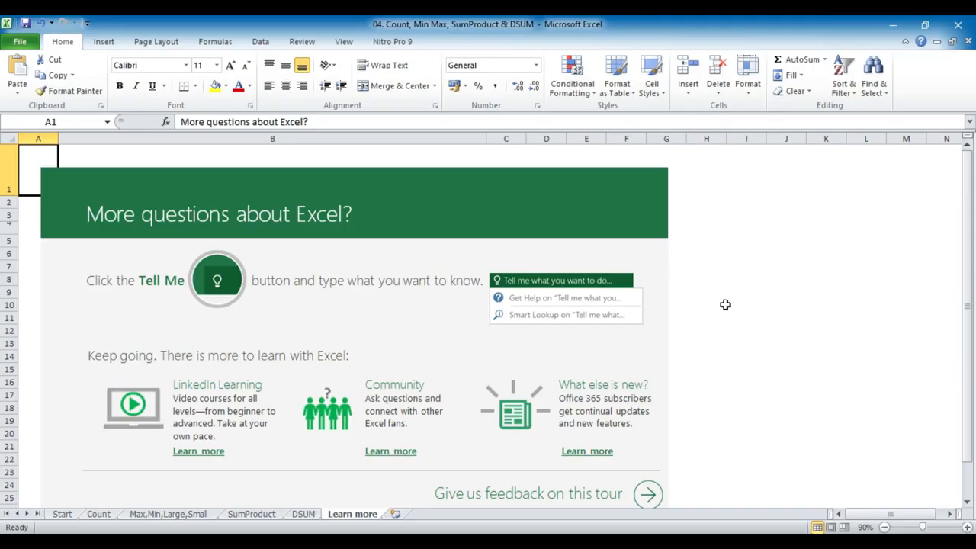
pyautogui.scroll(-1, 725, 305)
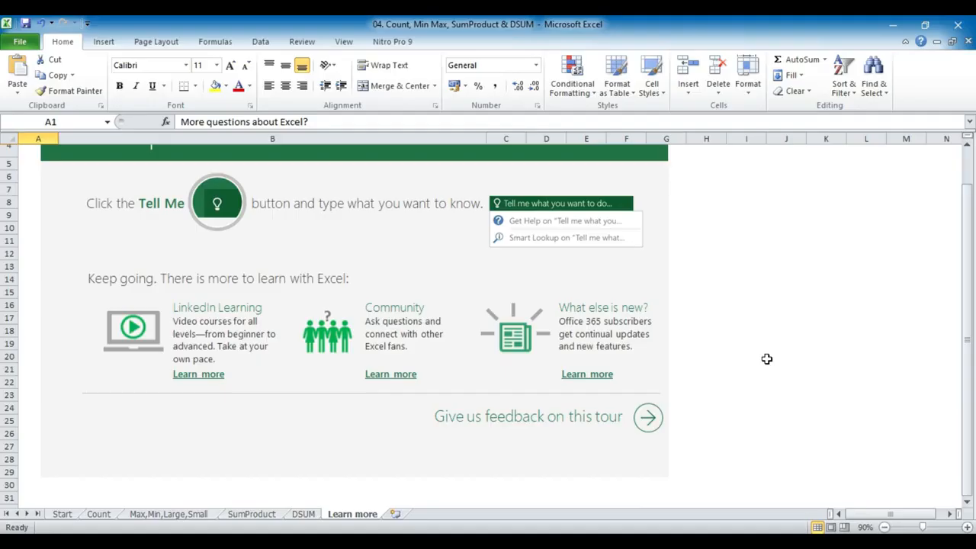